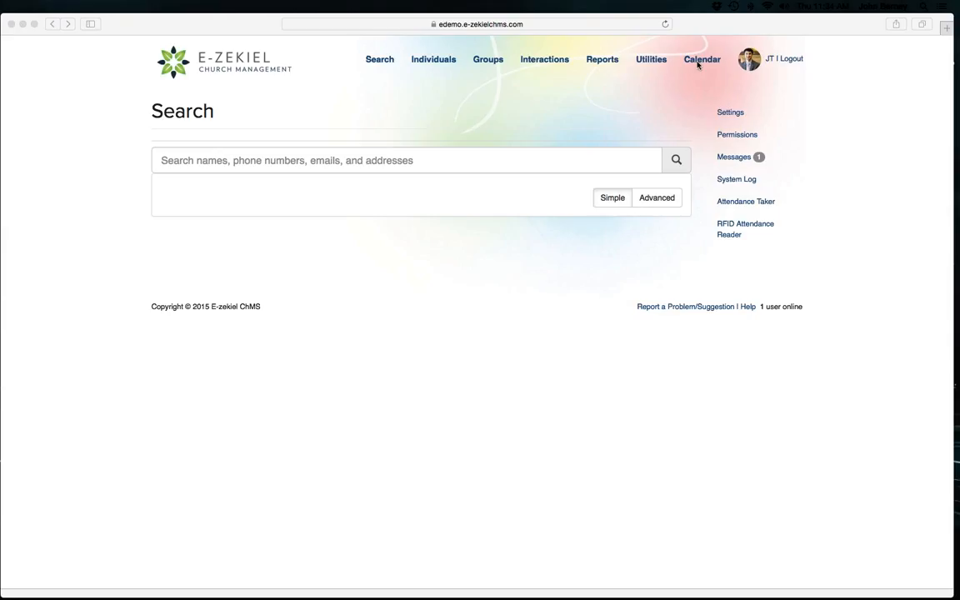
# Open the church calendar and start a new event with the Repeat option enabled.
pyautogui.click(699, 63)
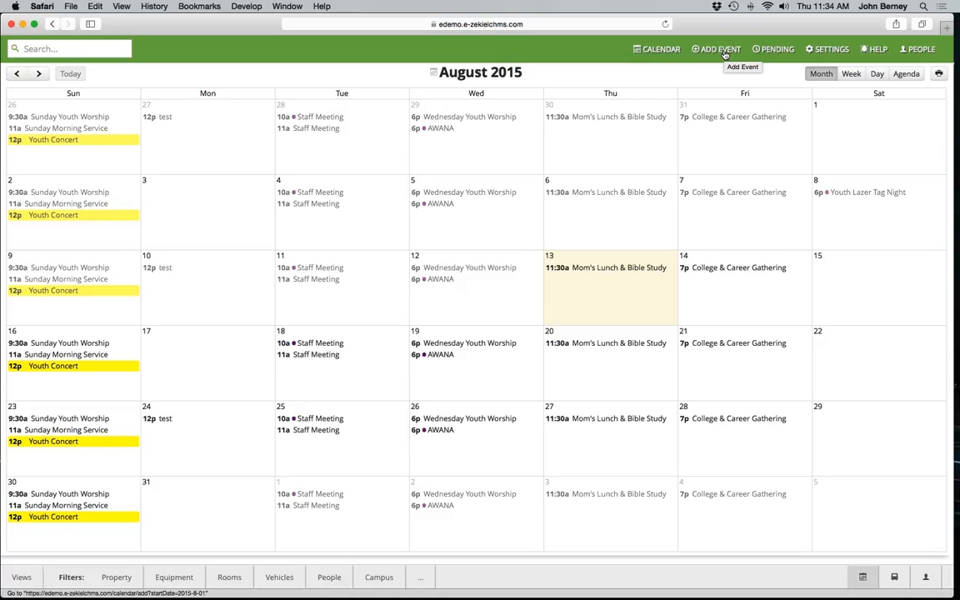
pyautogui.click(722, 50)
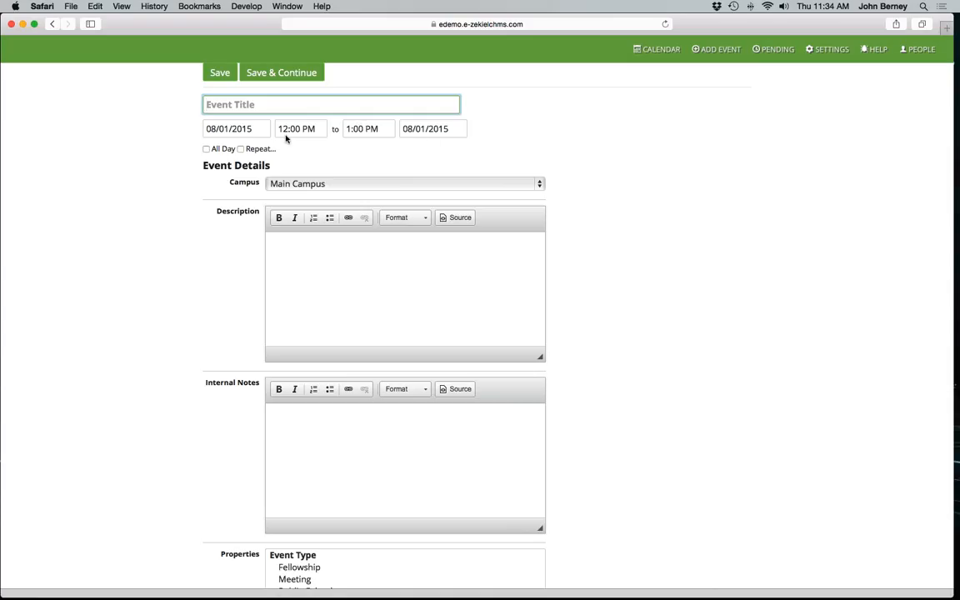
pyautogui.click(207, 148)
pyautogui.click(207, 148)
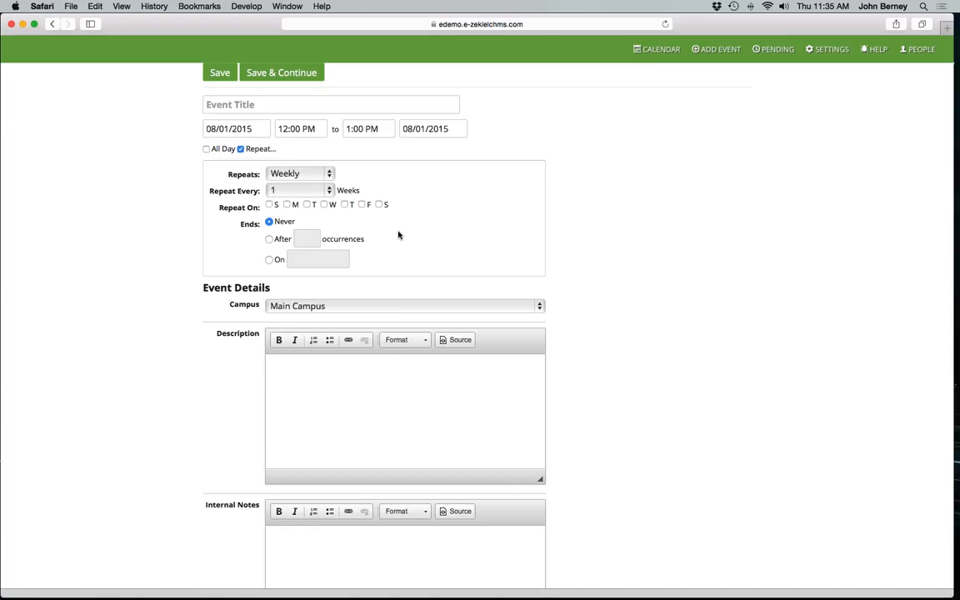
# Look through the repeat frequency and interval choices for the new event, leaving the selections as they are.
pyautogui.click(318, 179)
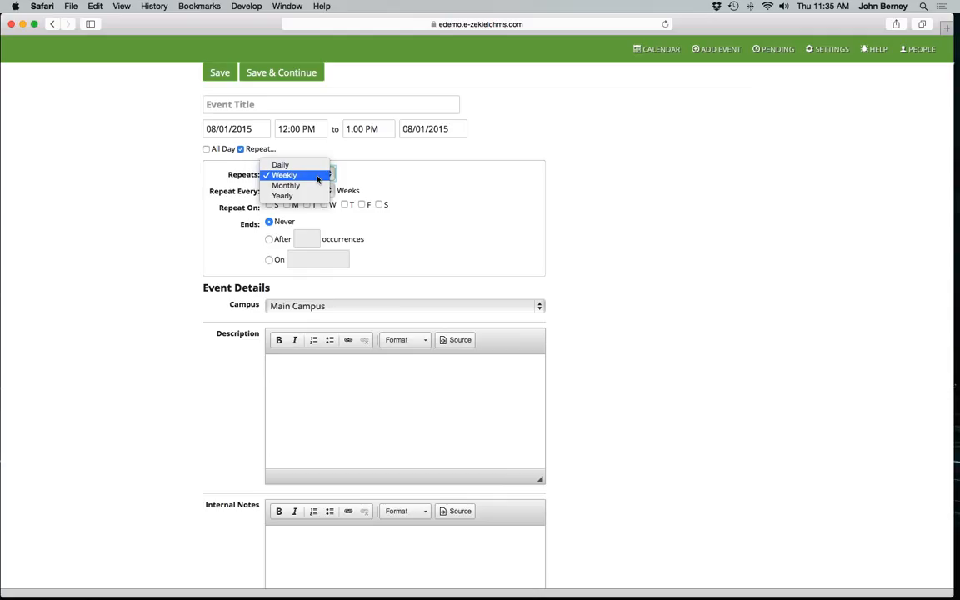
pyautogui.click(392, 183)
pyautogui.click(328, 190)
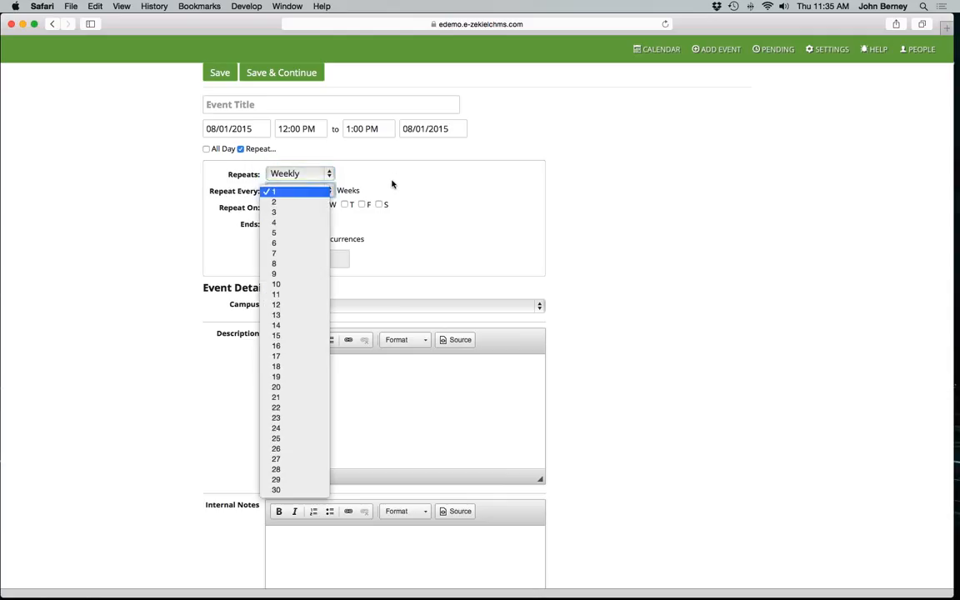
pyautogui.click(457, 210)
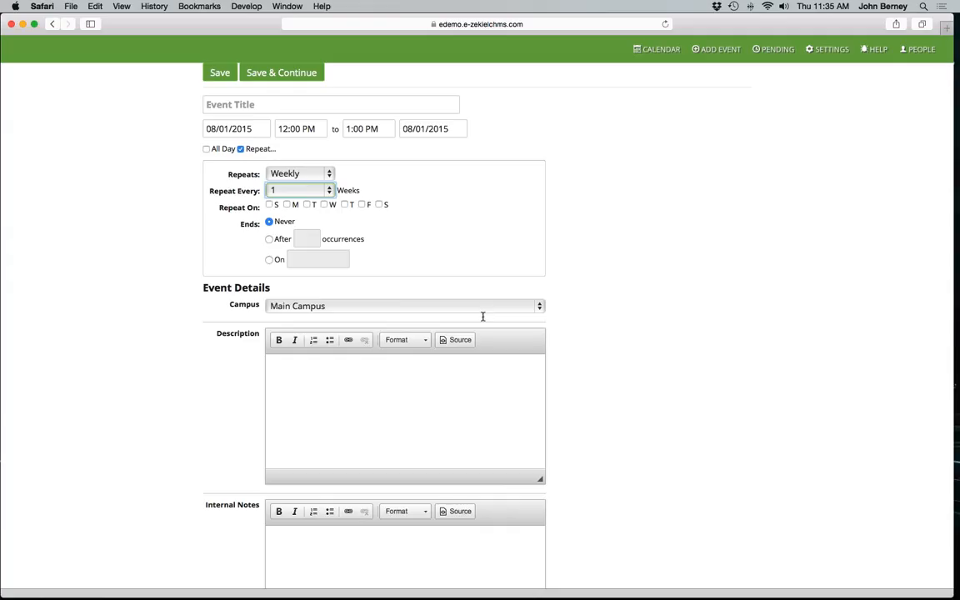
# View the link options of the event's description editor and close them without adding a link.
pyautogui.scroll(-1, 483, 316)
pyautogui.scroll(-1, 483, 316)
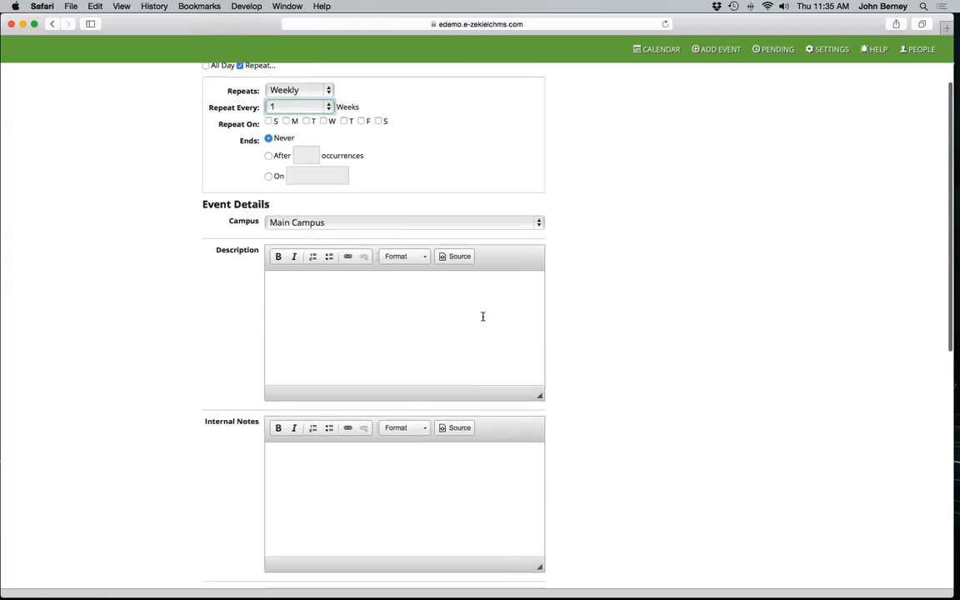
pyautogui.scroll(-1, 482, 316)
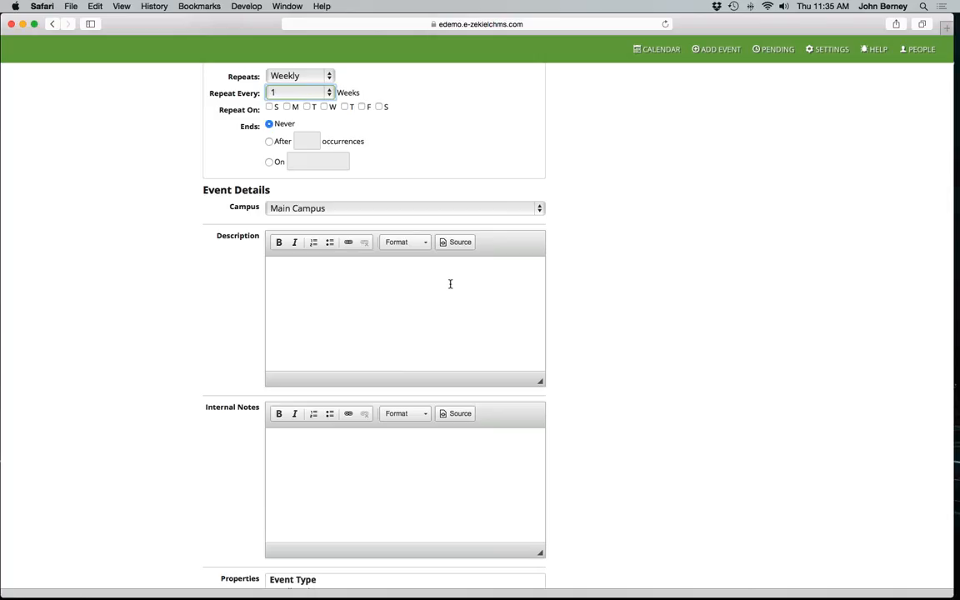
pyautogui.click(349, 243)
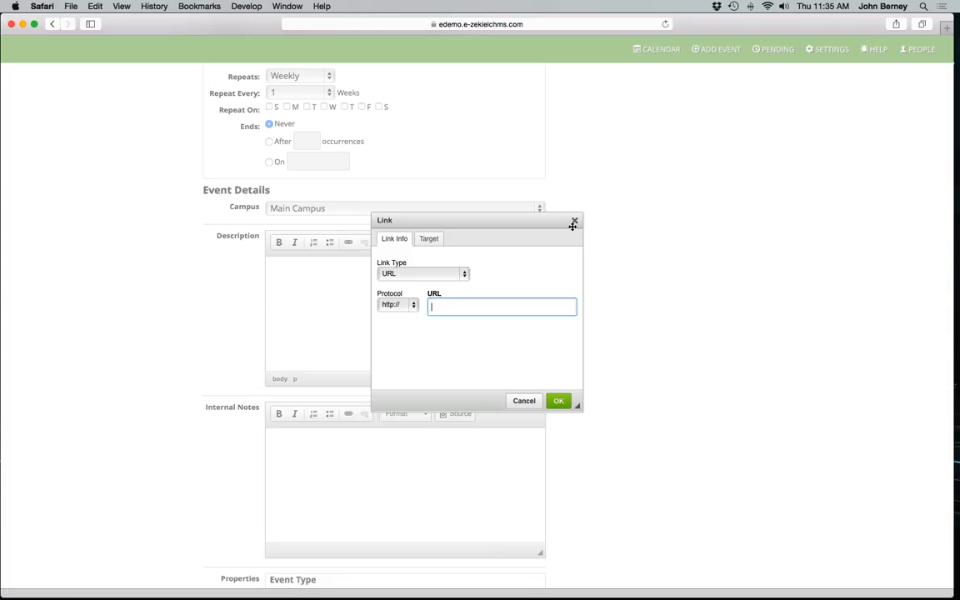
pyautogui.click(574, 222)
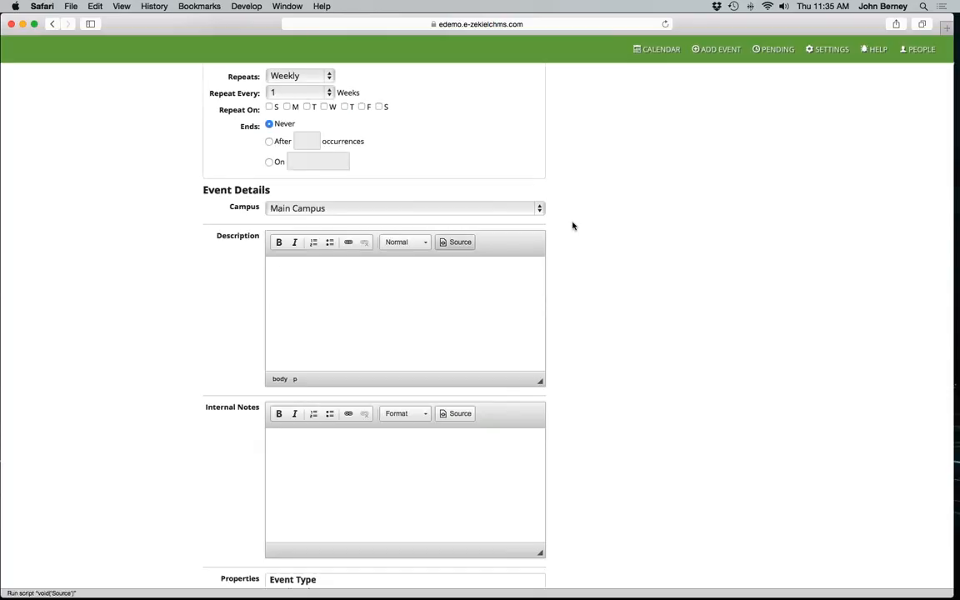
# Select Adults under the Ministry group in the event's properties.
pyautogui.scroll(-3, 637, 420)
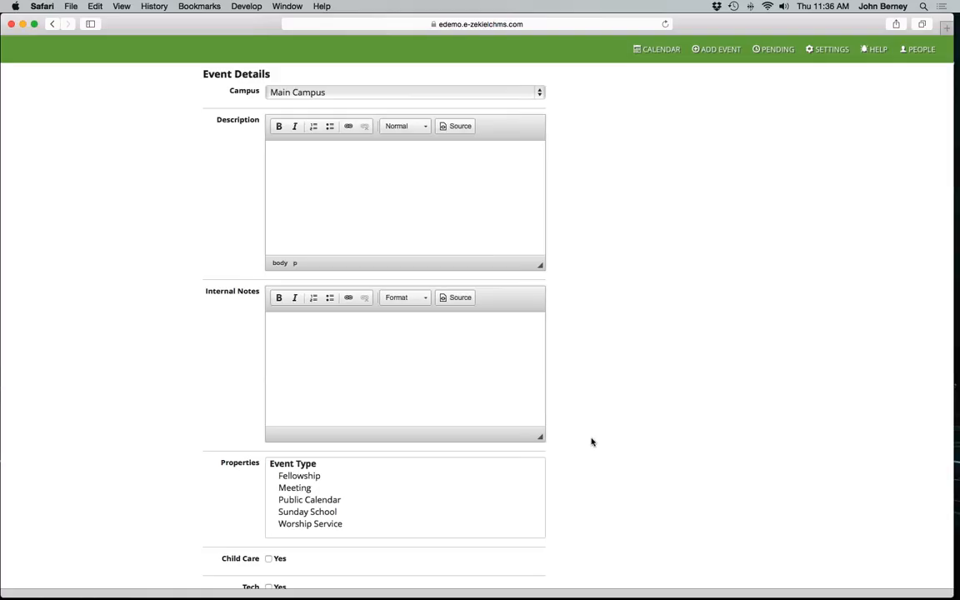
pyautogui.scroll(-4, 591, 442)
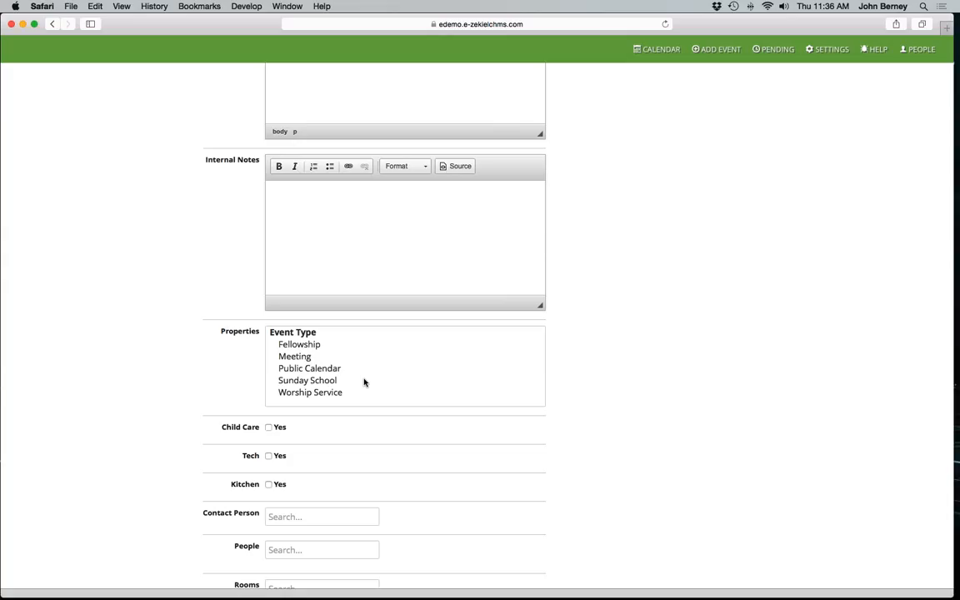
pyautogui.scroll(-5, 364, 381)
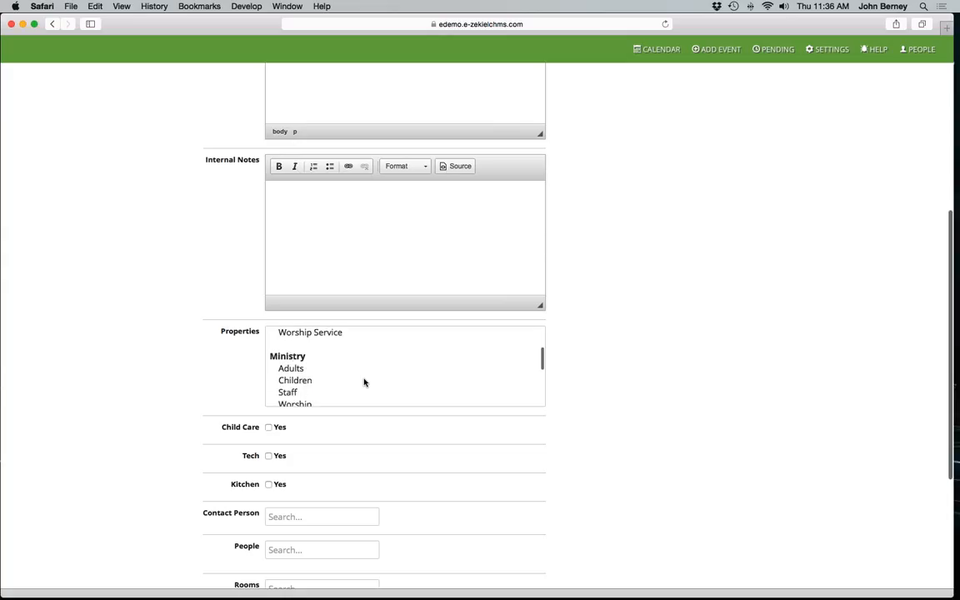
pyautogui.scroll(-2, 363, 382)
pyautogui.click(315, 343)
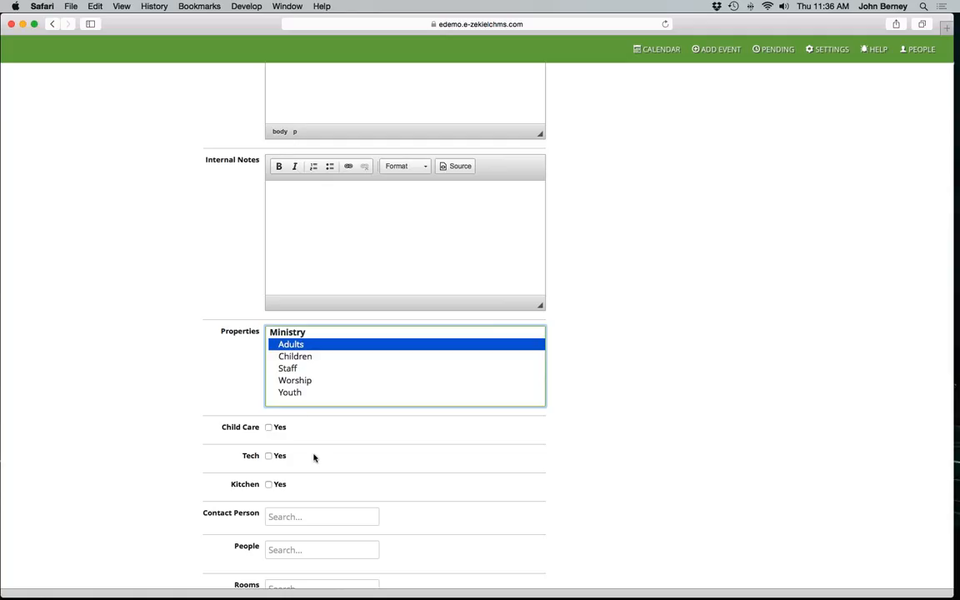
# Mark the event as needing child care.
pyautogui.scroll(-3, 314, 457)
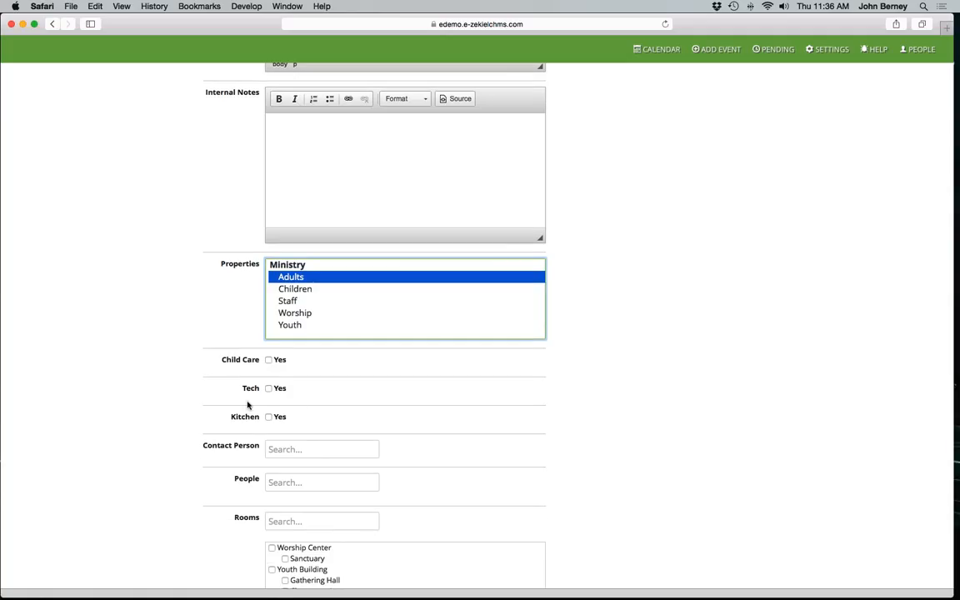
pyautogui.scroll(-1, 242, 428)
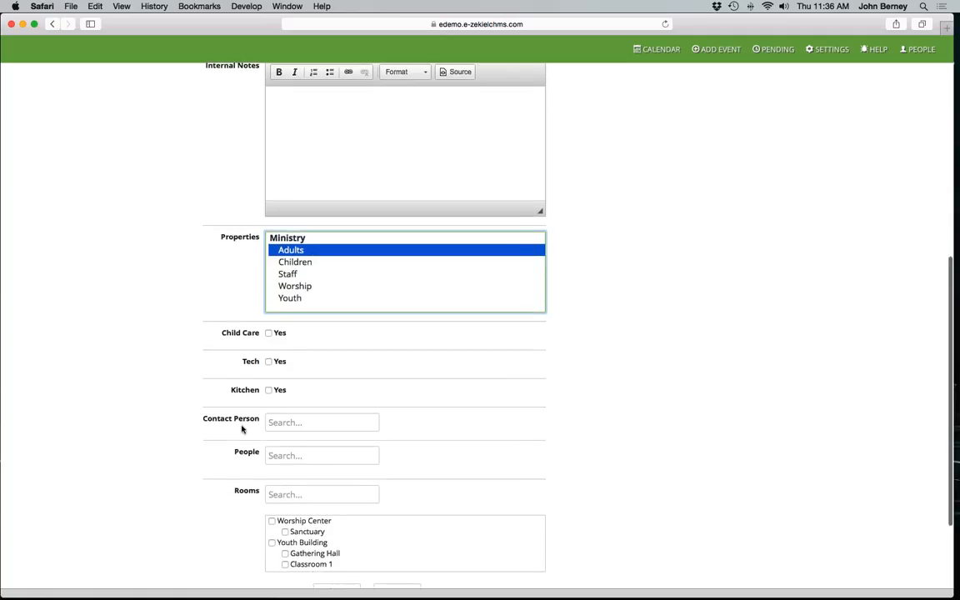
pyautogui.click(268, 334)
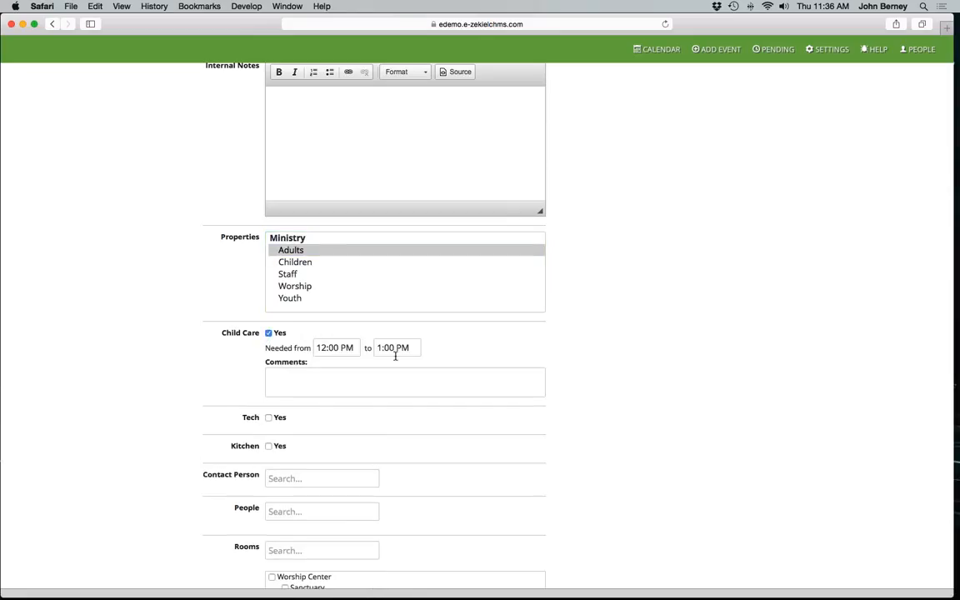
# Fill in the event's contact person by searching for the person and accepting the suggested name.
pyautogui.scroll(-3, 611, 459)
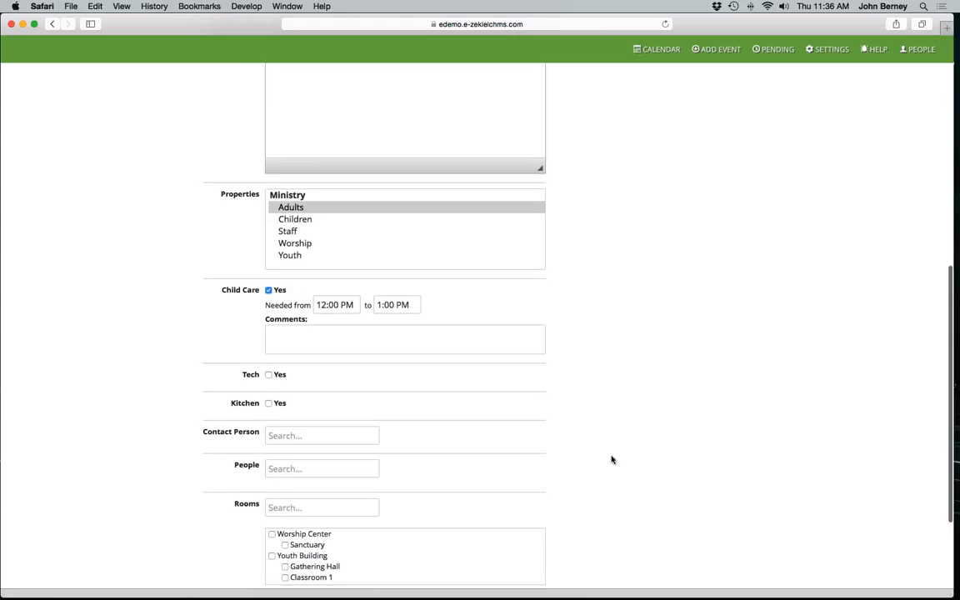
pyautogui.scroll(-2, 611, 460)
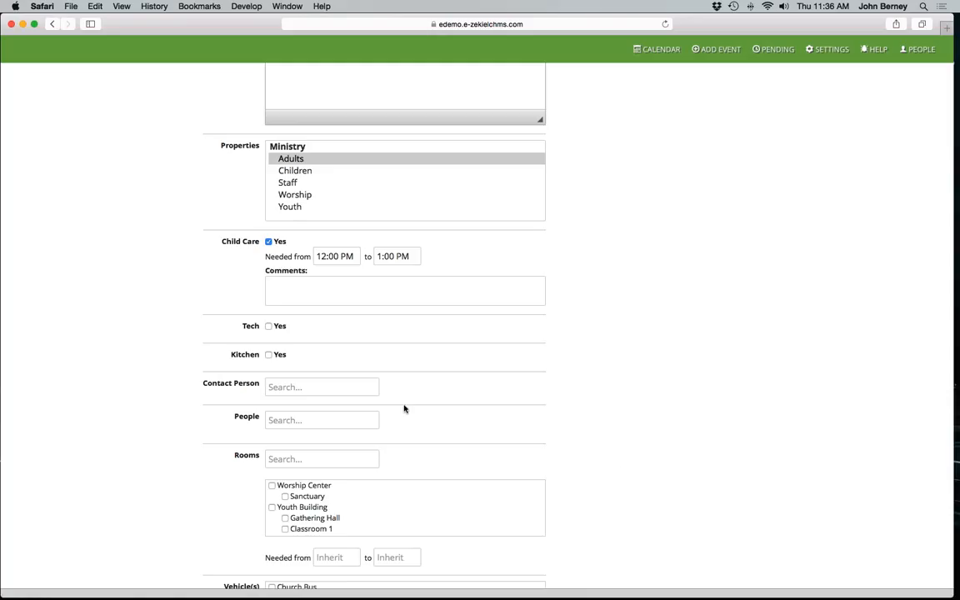
pyautogui.click(337, 393)
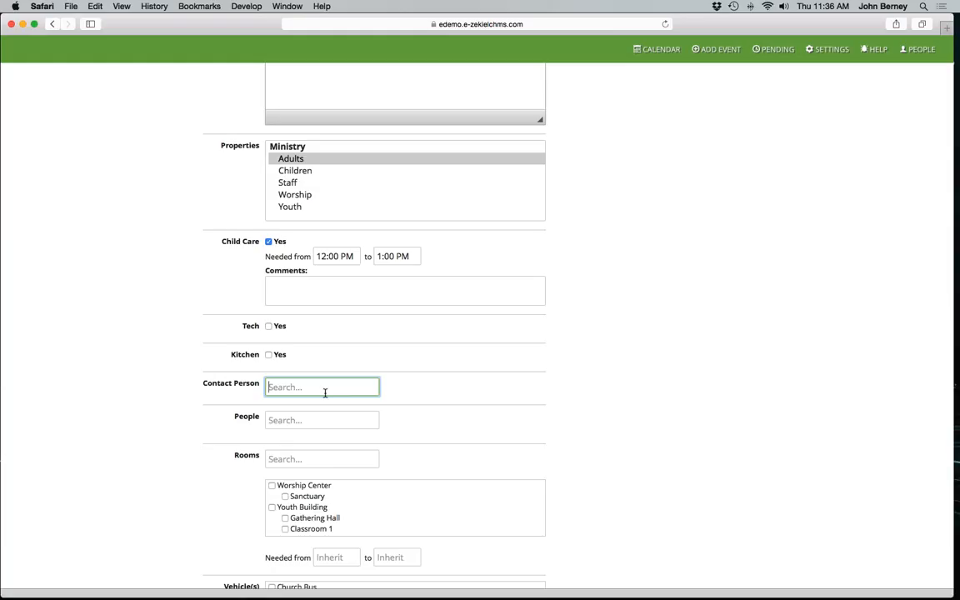
pyautogui.write('jt')
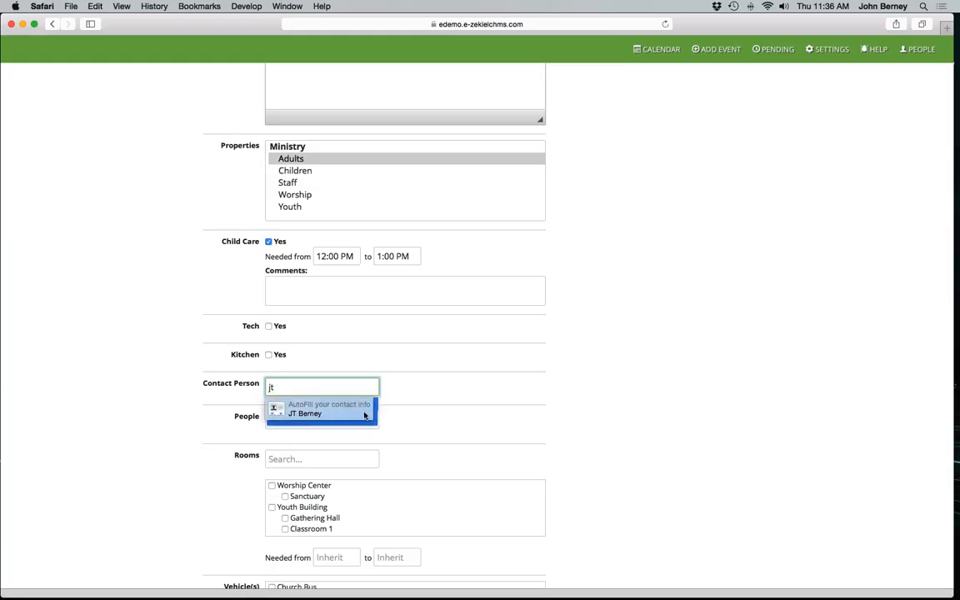
pyautogui.click(363, 414)
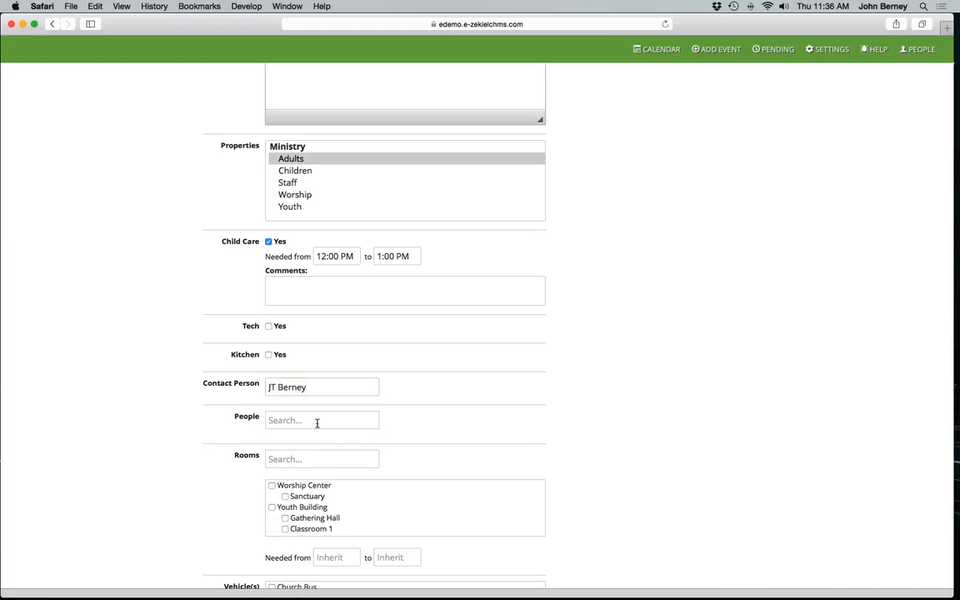
# Select the whole Youth Building in the event's room list and clear that selection again.
pyautogui.scroll(-1, 197, 482)
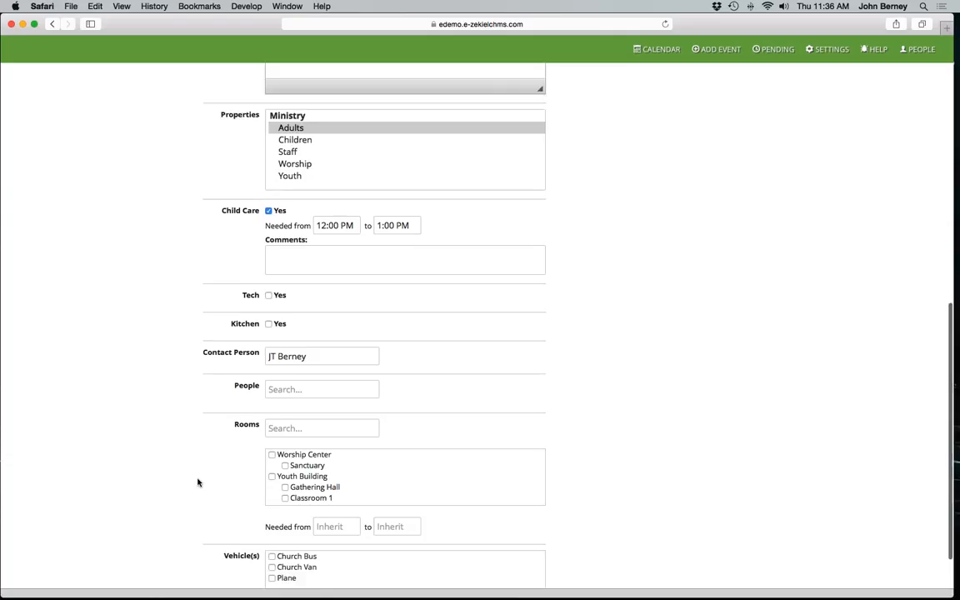
pyautogui.scroll(-2, 198, 482)
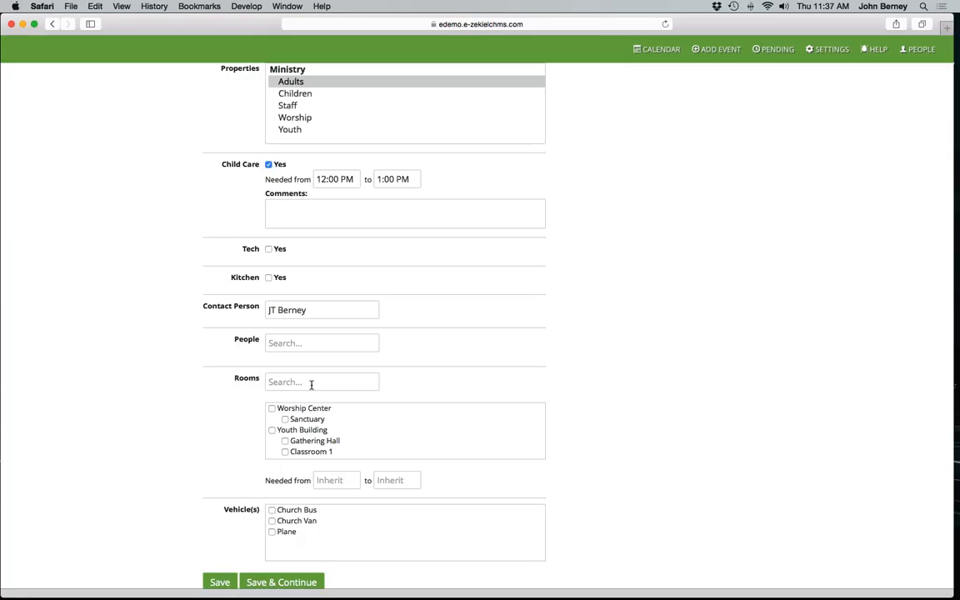
pyautogui.scroll(-1, 279, 417)
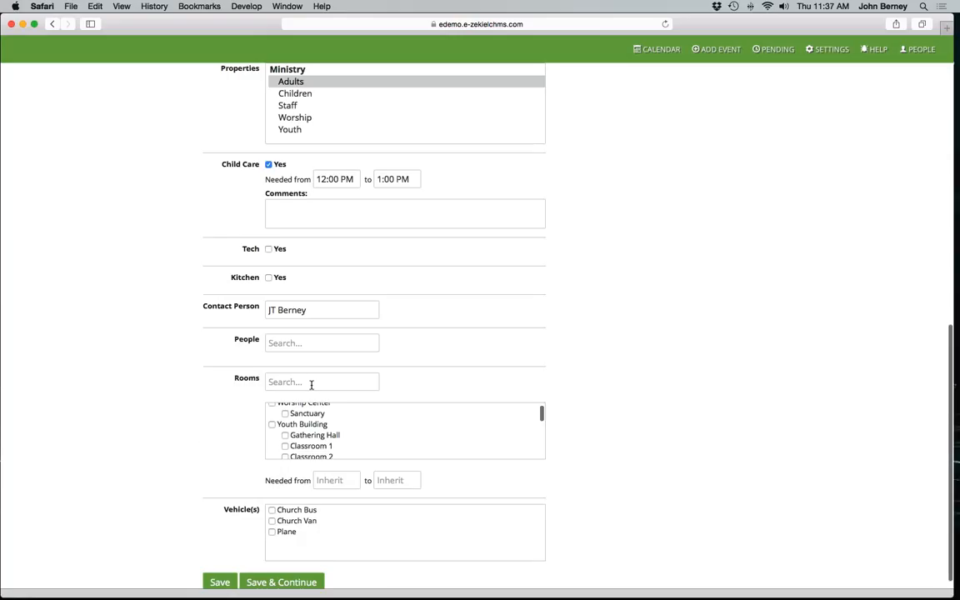
pyautogui.click(277, 424)
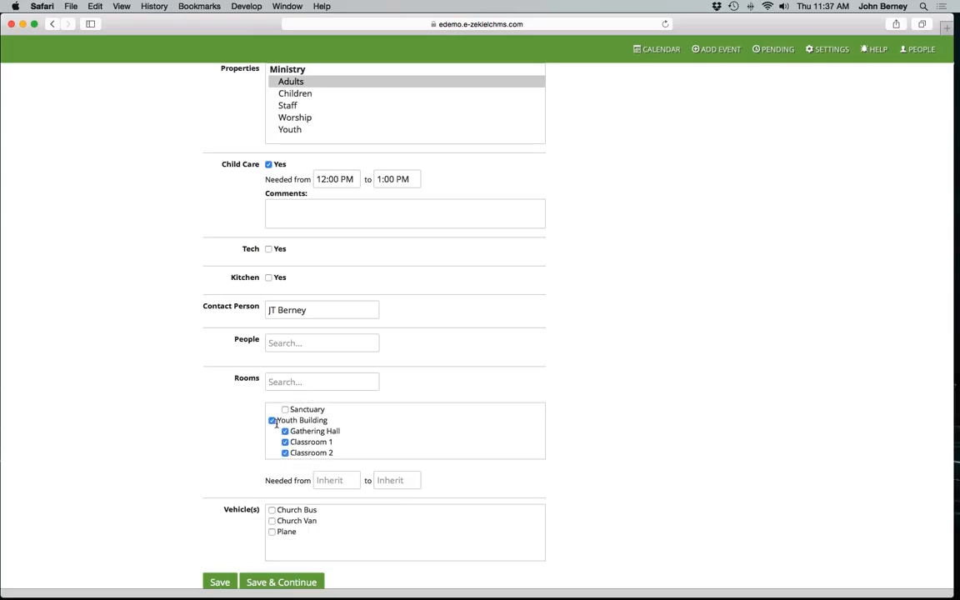
pyautogui.scroll(-1, 311, 432)
pyautogui.scroll(1, 312, 432)
pyautogui.click(271, 420)
# Reserve the Gathering Hall and Classroom 2 in the Youth Building for the event.
pyautogui.scroll(-2, 326, 426)
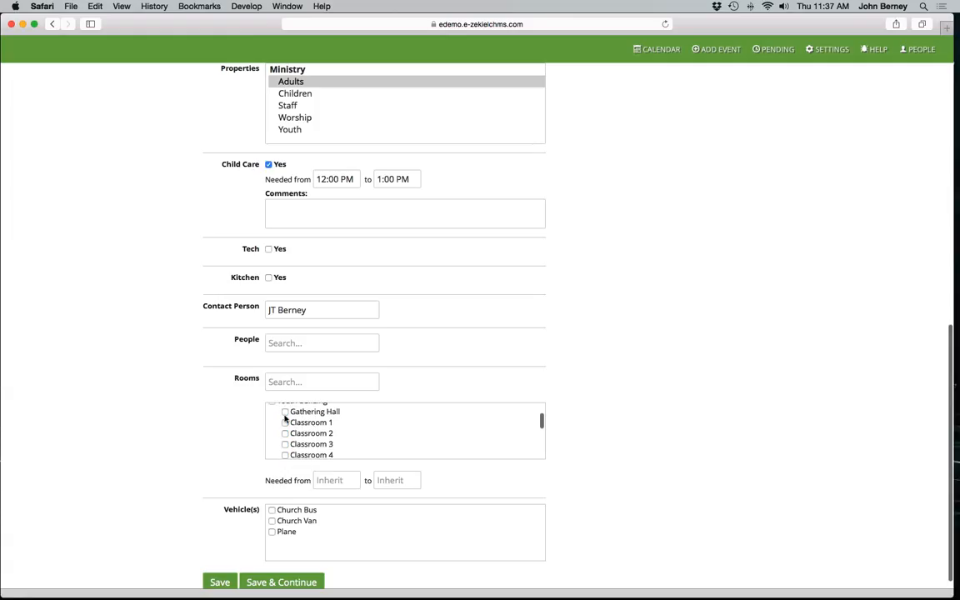
pyautogui.click(286, 413)
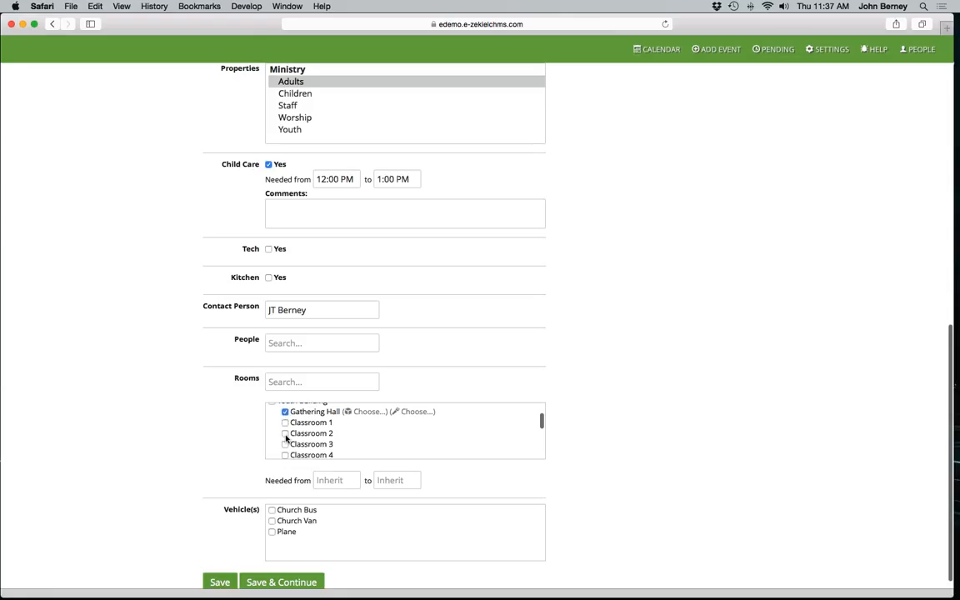
pyautogui.click(285, 435)
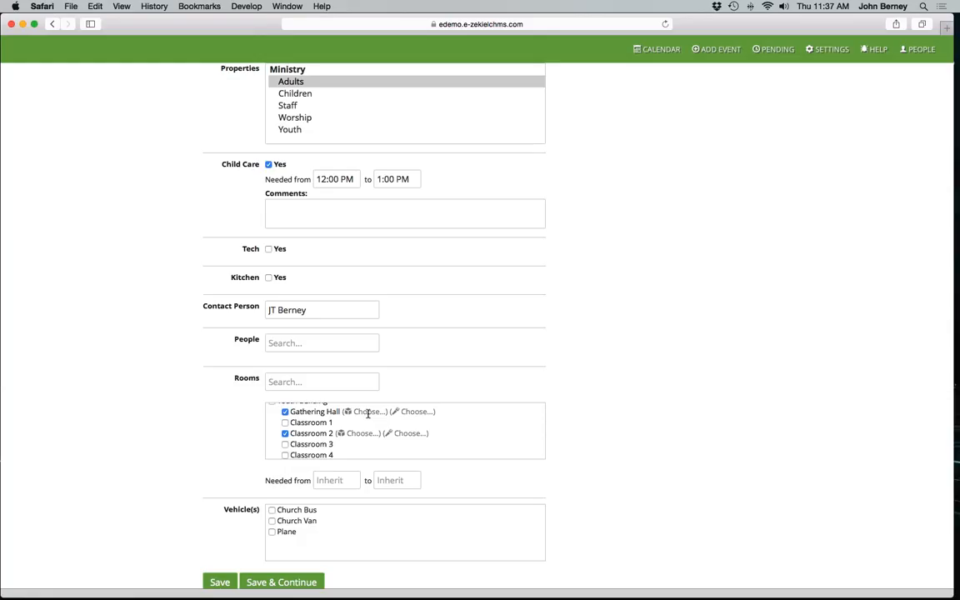
pyautogui.press('Tab')
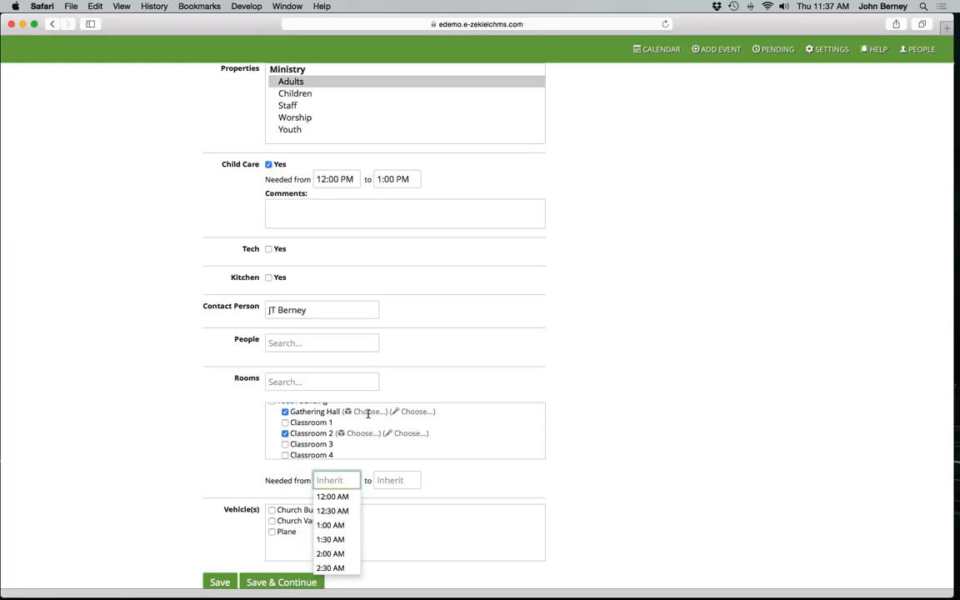
pyautogui.press('Down')
pyautogui.press('Down')
pyautogui.press('Down')
pyautogui.press('Down')
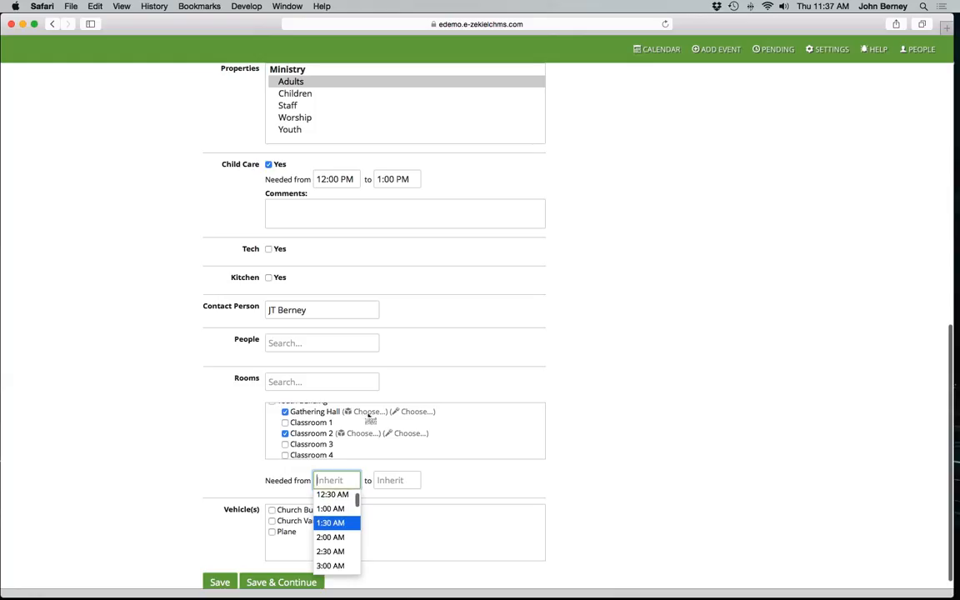
pyautogui.click(369, 416)
pyautogui.scroll(-1, 369, 416)
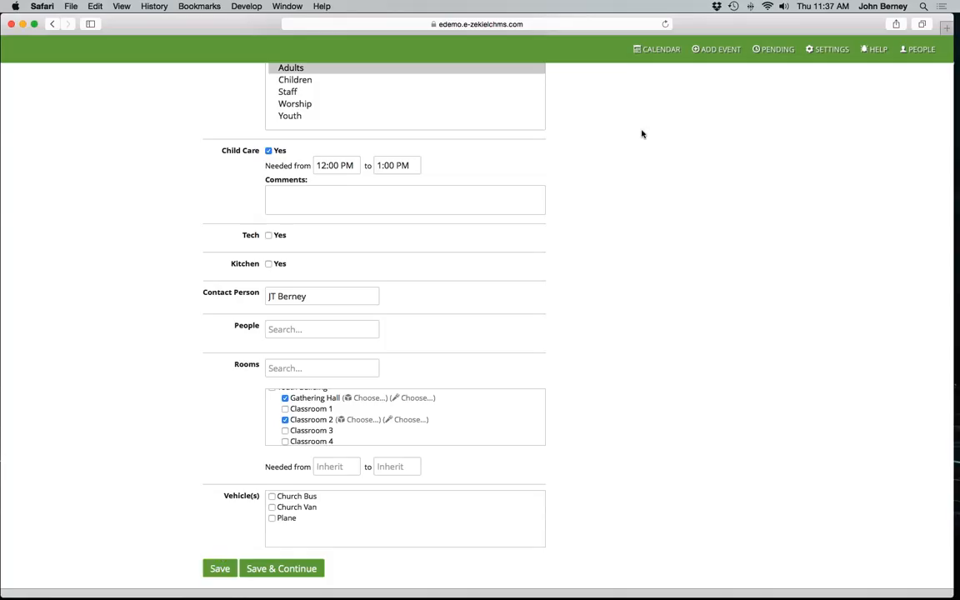
# Leave the event form without saving and view the calendar by week and by day.
pyautogui.click(650, 52)
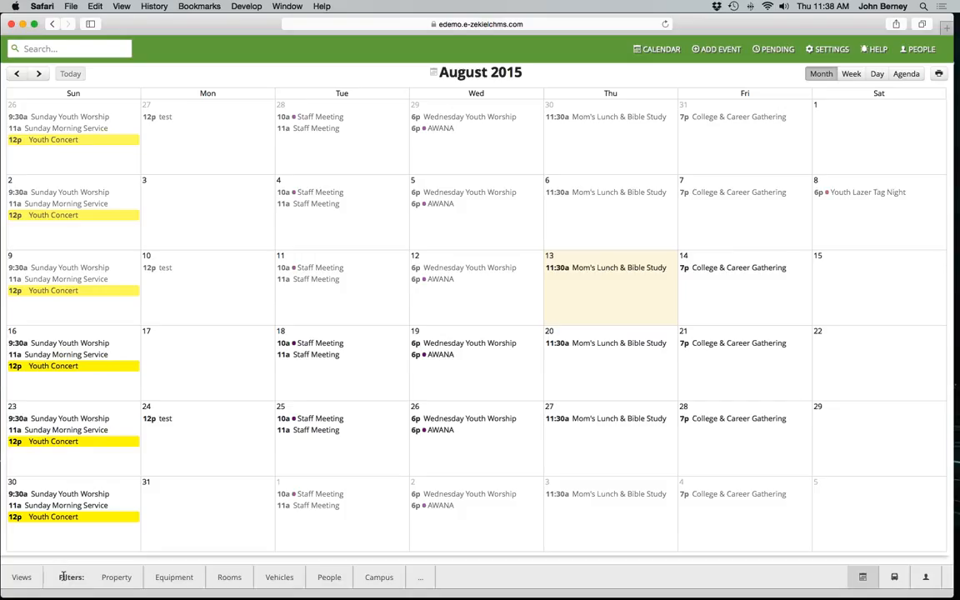
pyautogui.click(849, 74)
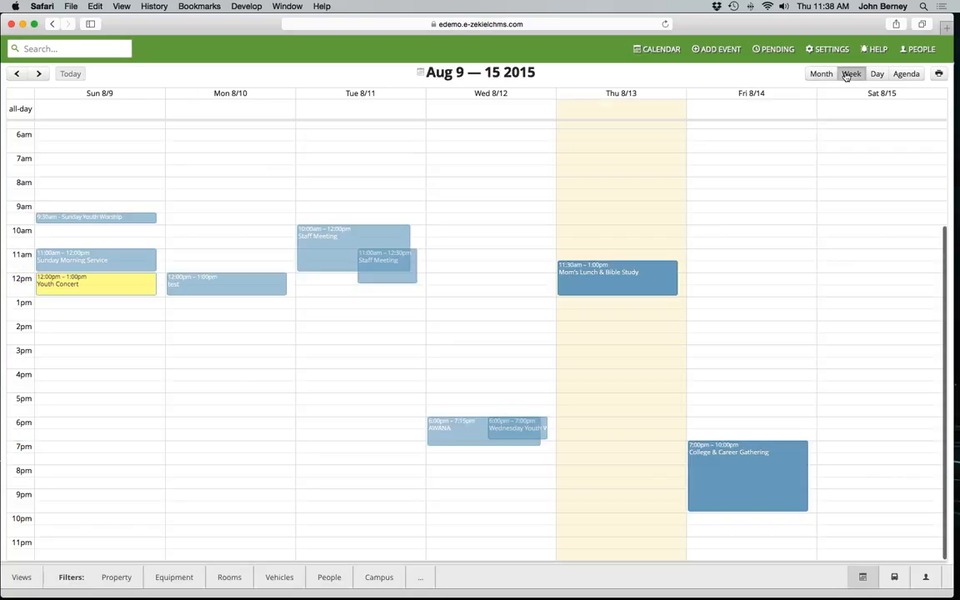
pyautogui.click(877, 74)
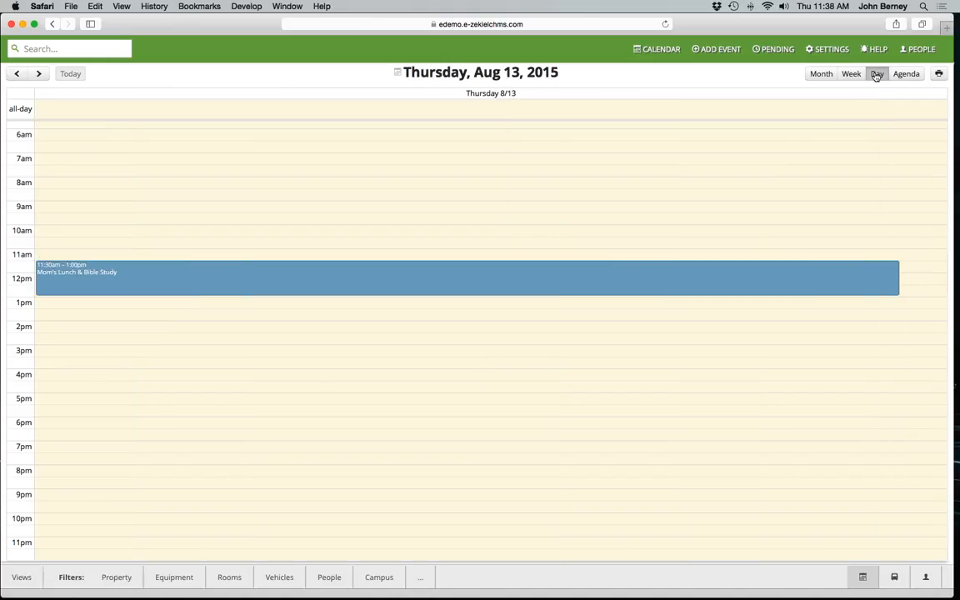
# View the calendar as an agenda, return to the month view and move on to September 2015.
pyautogui.click(900, 76)
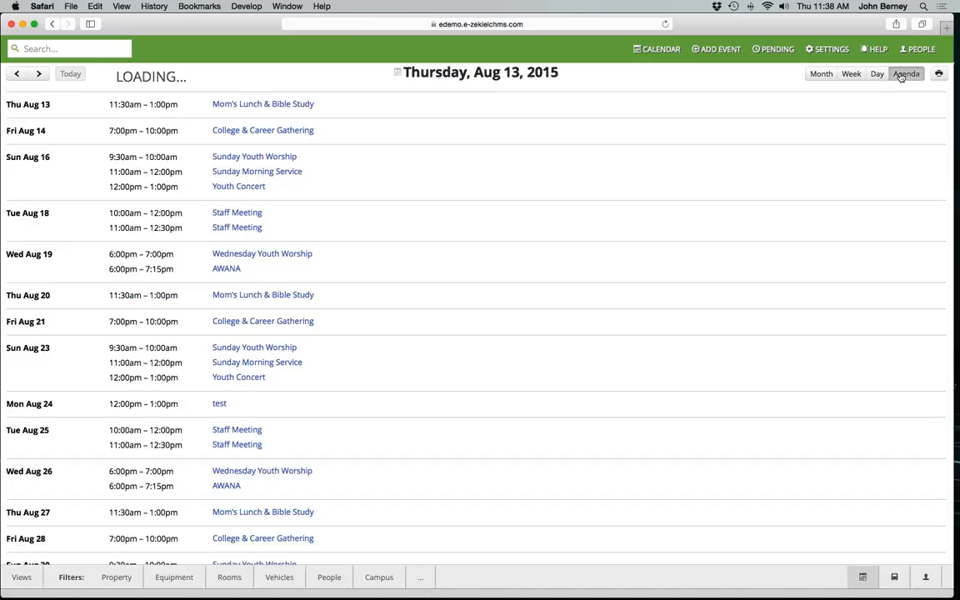
pyautogui.scroll(-2, 901, 80)
pyautogui.scroll(2, 901, 80)
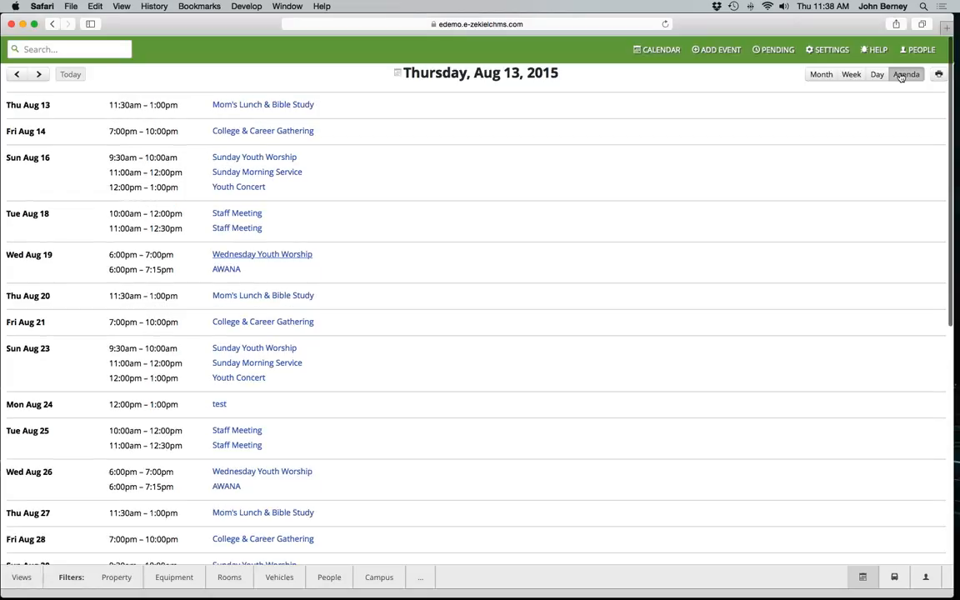
pyautogui.click(823, 74)
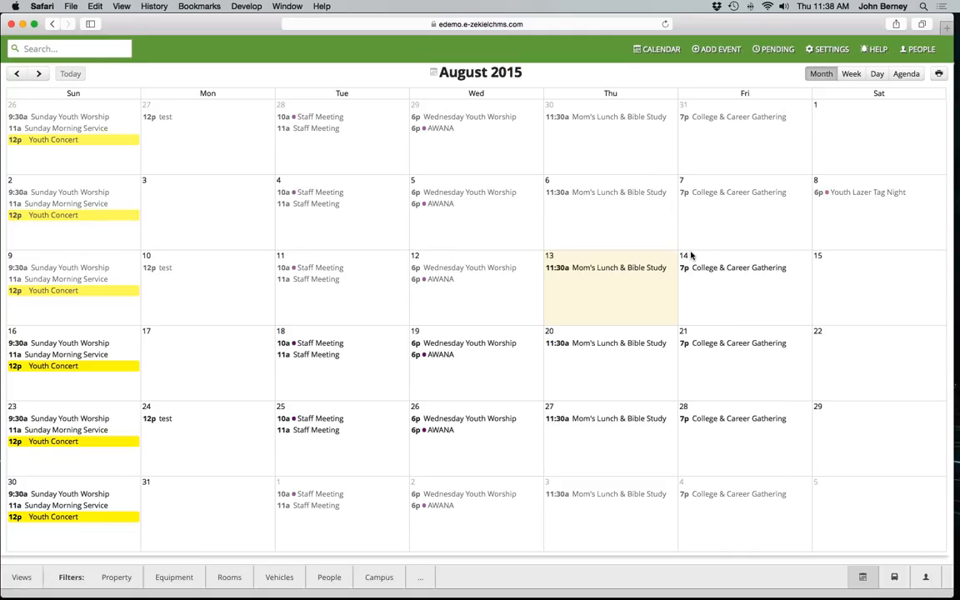
pyautogui.scroll(-1, 691, 256)
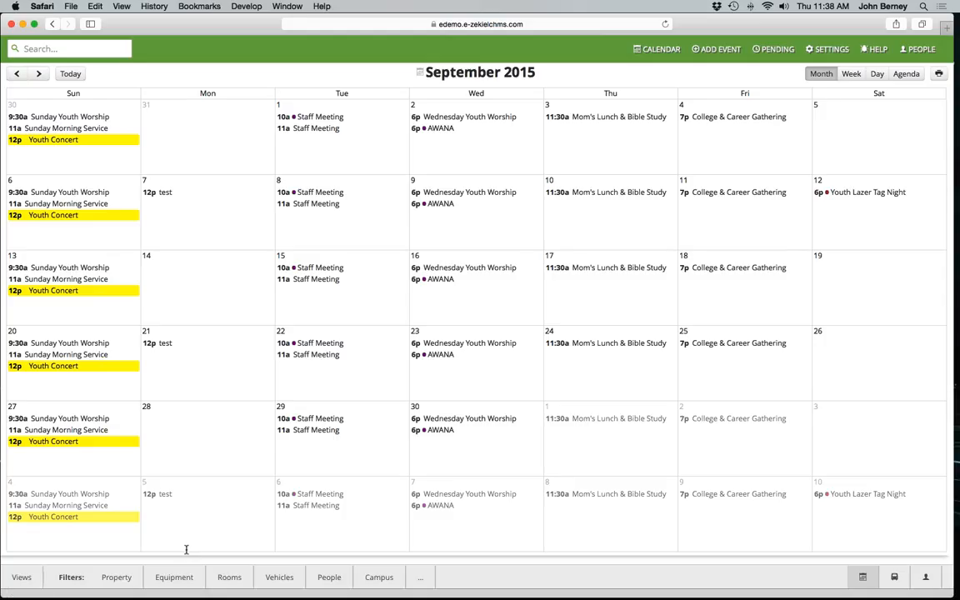
# Filter the September calendar by the Ministry property, enabling Adults, Children, Staff, Worship and Youth.
pyautogui.click(117, 581)
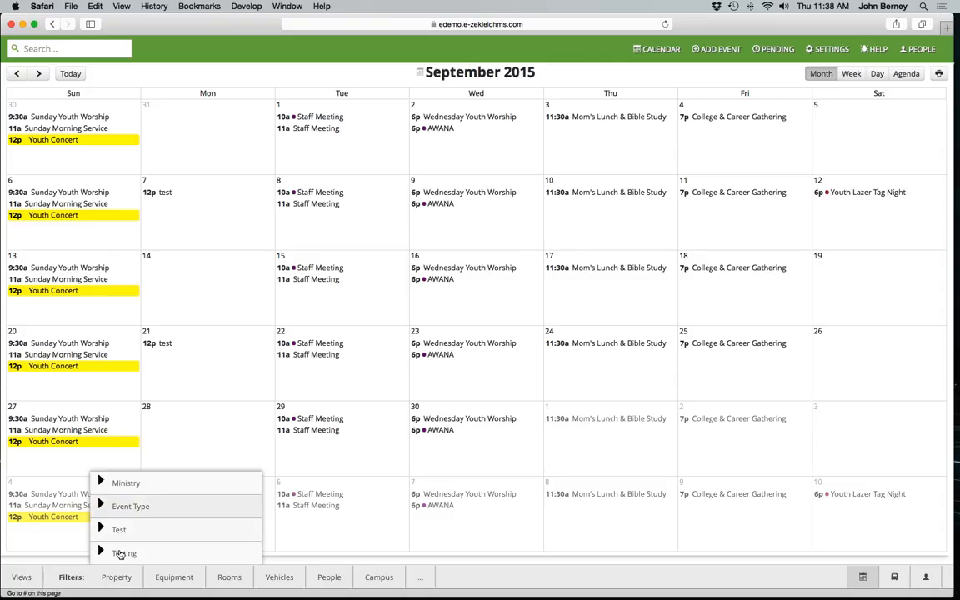
pyautogui.click(124, 491)
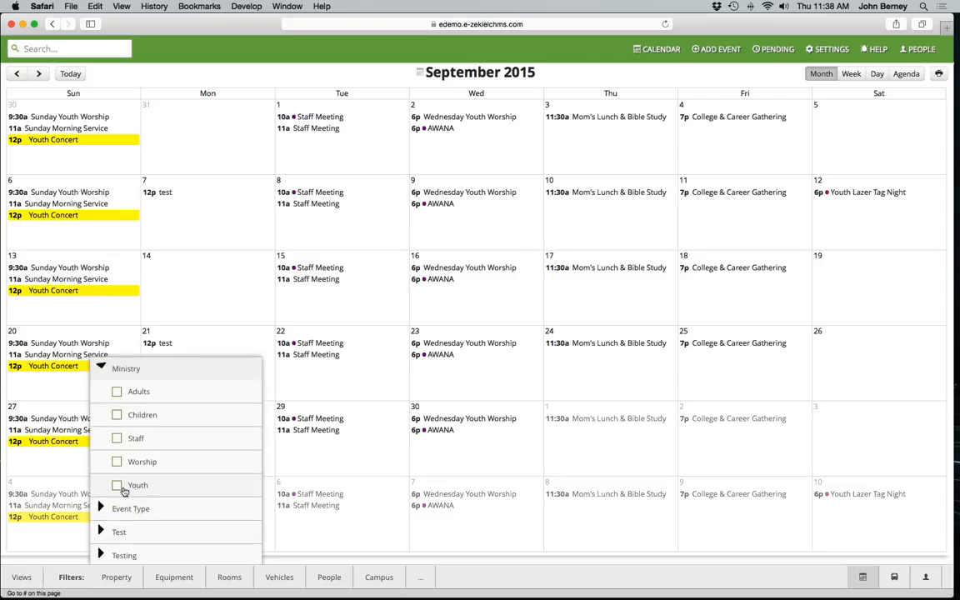
pyautogui.click(116, 392)
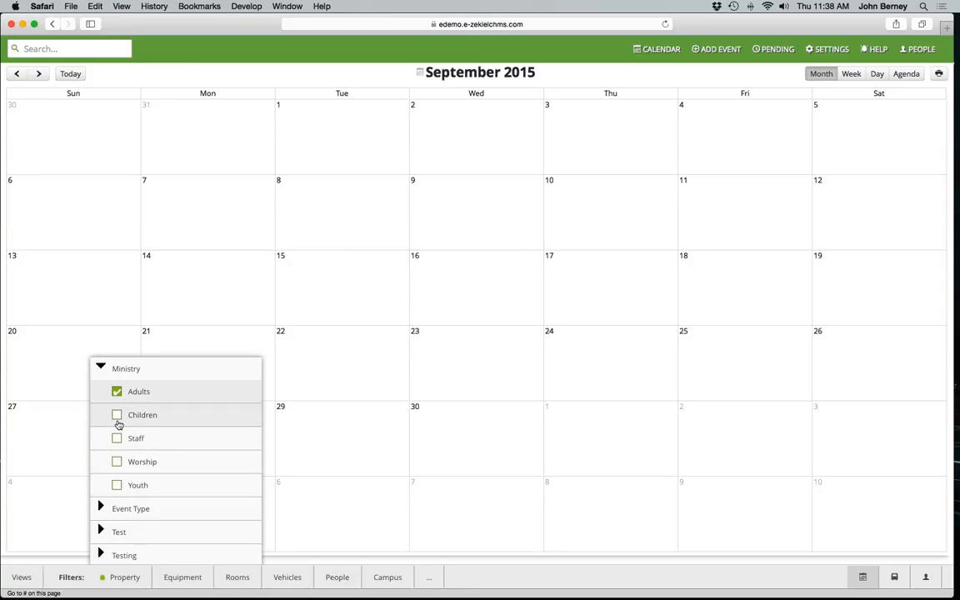
pyautogui.click(118, 425)
pyautogui.click(118, 441)
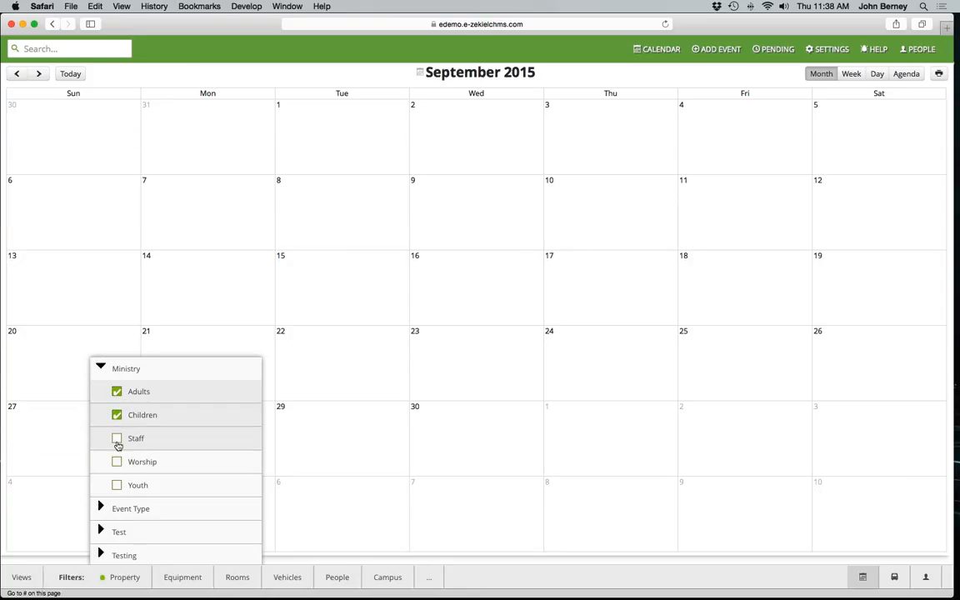
pyautogui.click(118, 463)
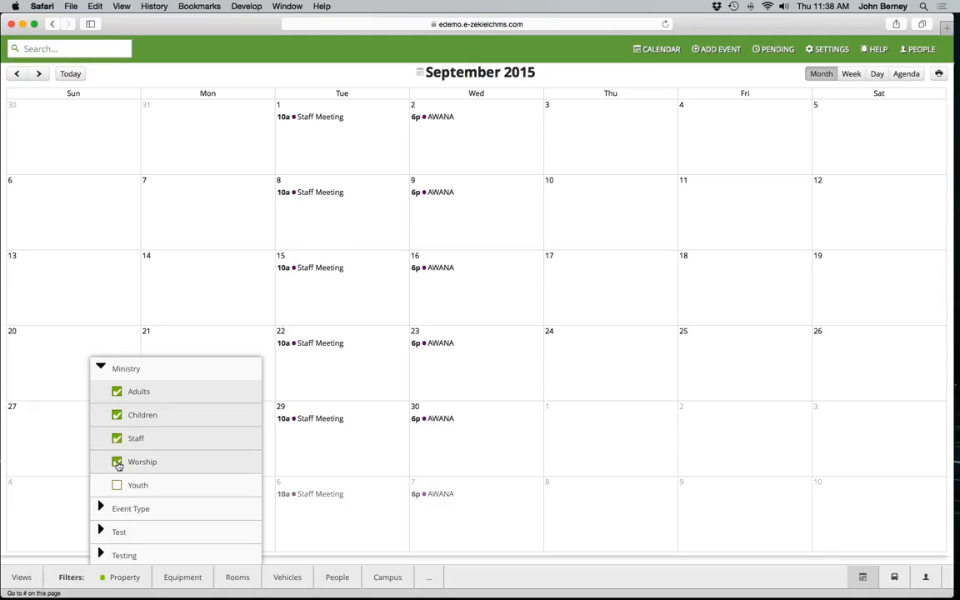
pyautogui.click(118, 486)
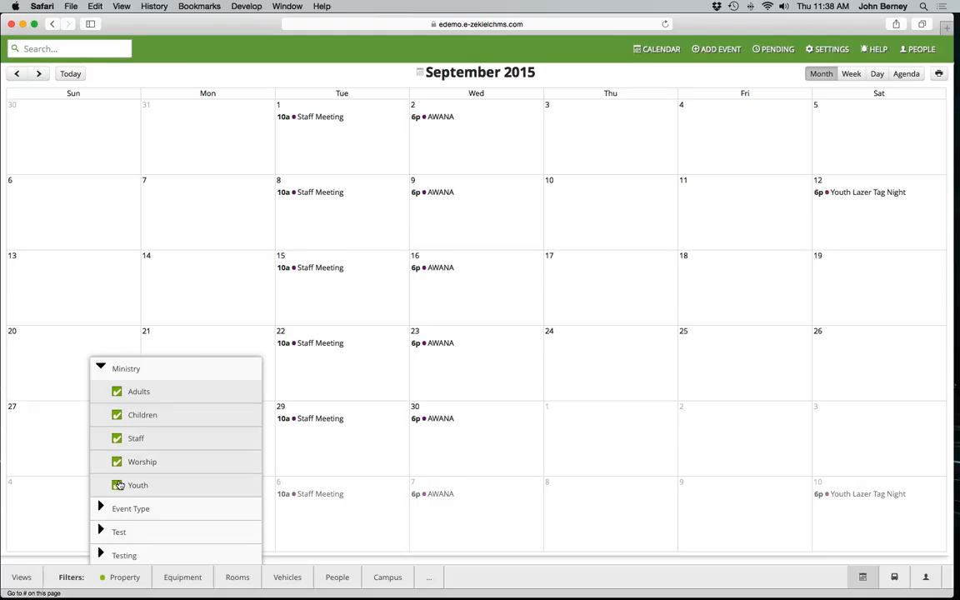
# Narrow the Ministry filter to Youth by deselecting Staff, Worship, Children and Adults.
pyautogui.click(117, 440)
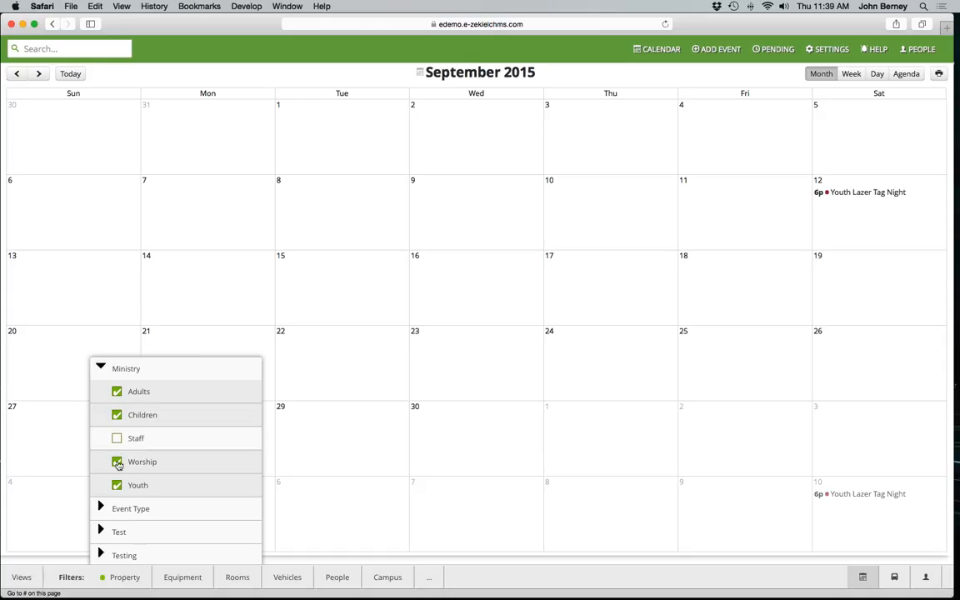
pyautogui.click(117, 463)
pyautogui.click(118, 416)
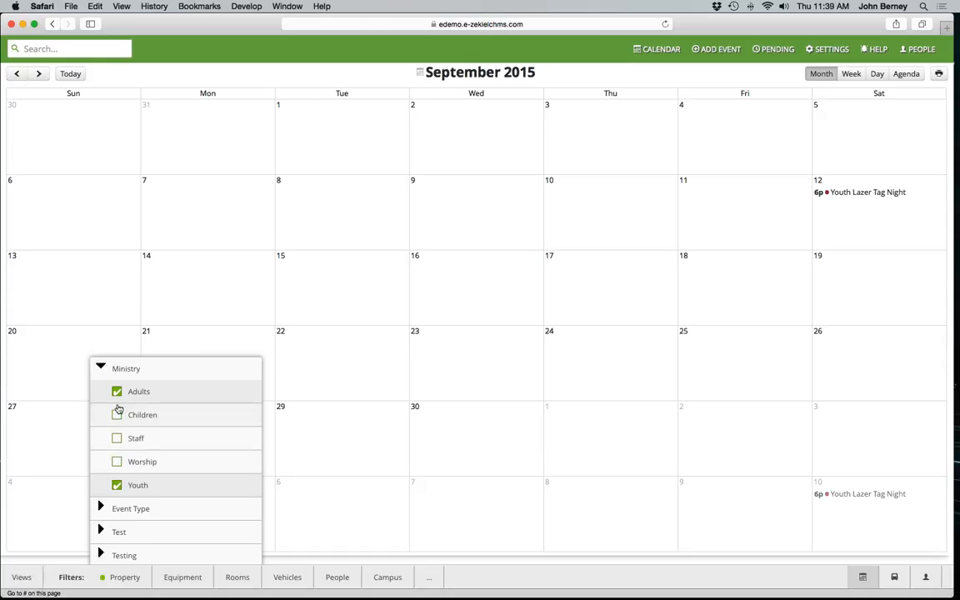
pyautogui.click(118, 395)
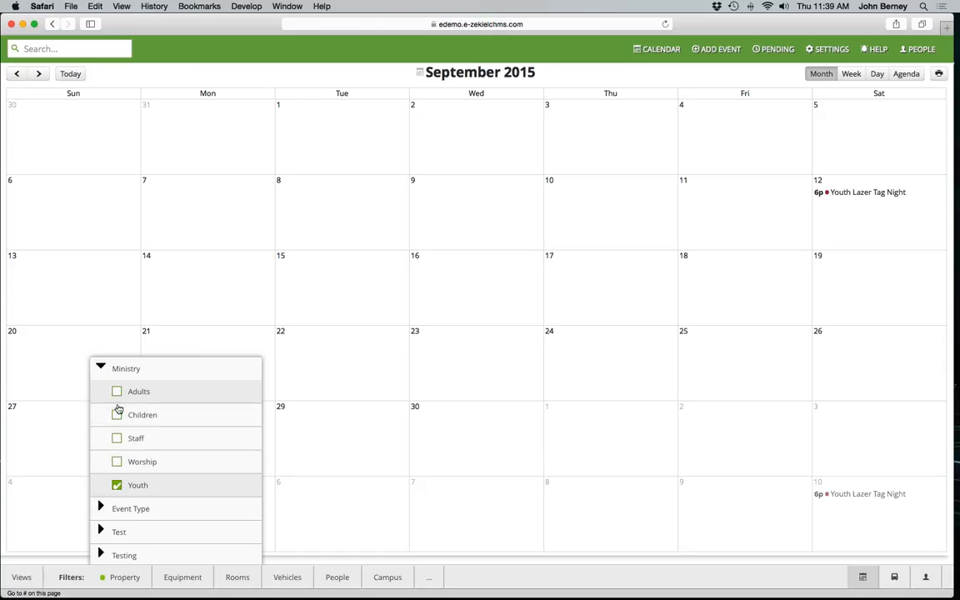
# Remove the remaining Youth option from the Ministry filter and collapse the ministry list.
pyautogui.click(99, 367)
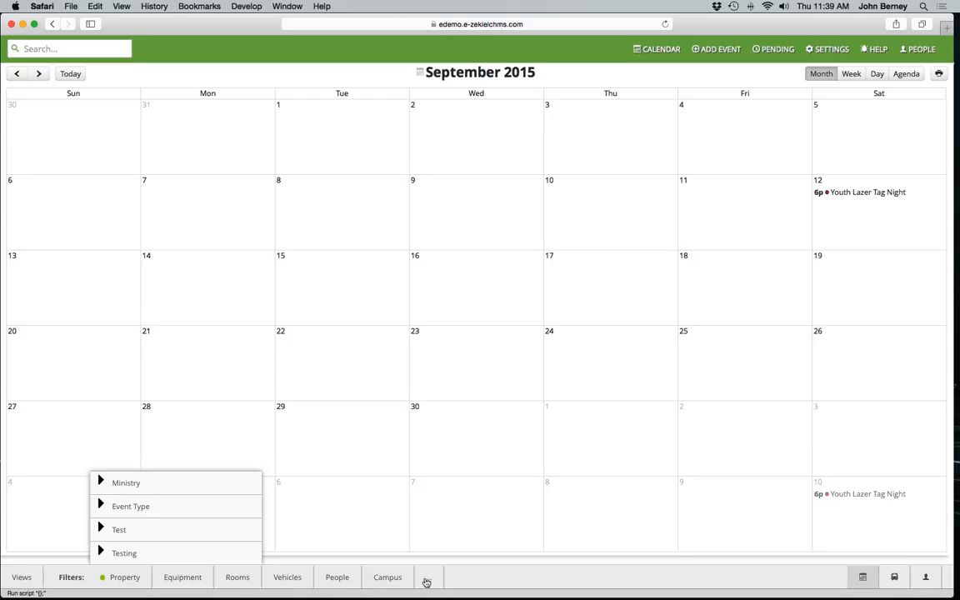
pyautogui.click(125, 486)
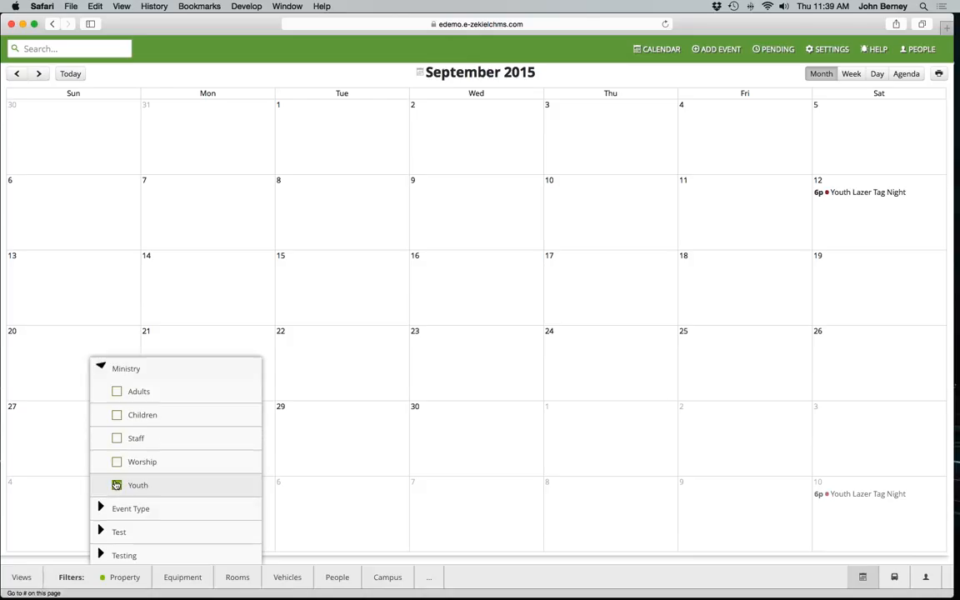
pyautogui.click(116, 486)
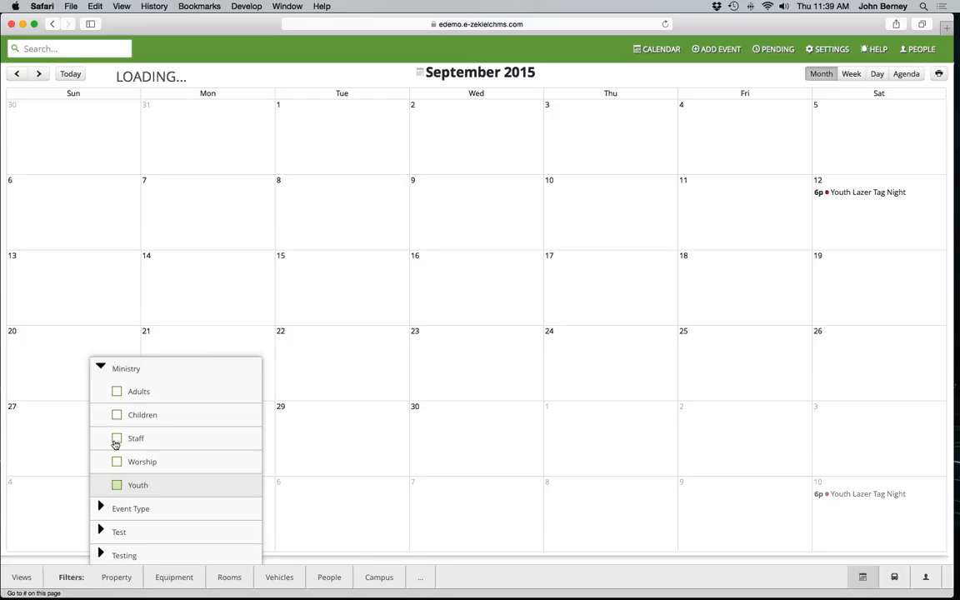
pyautogui.click(100, 367)
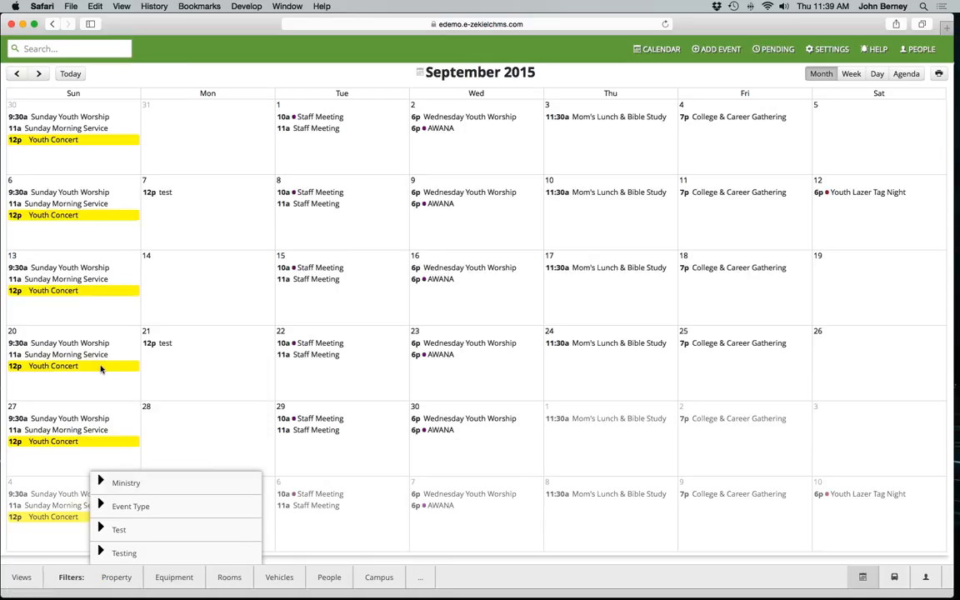
# Apply the first saved Staff view to the September calendar.
pyautogui.click(25, 577)
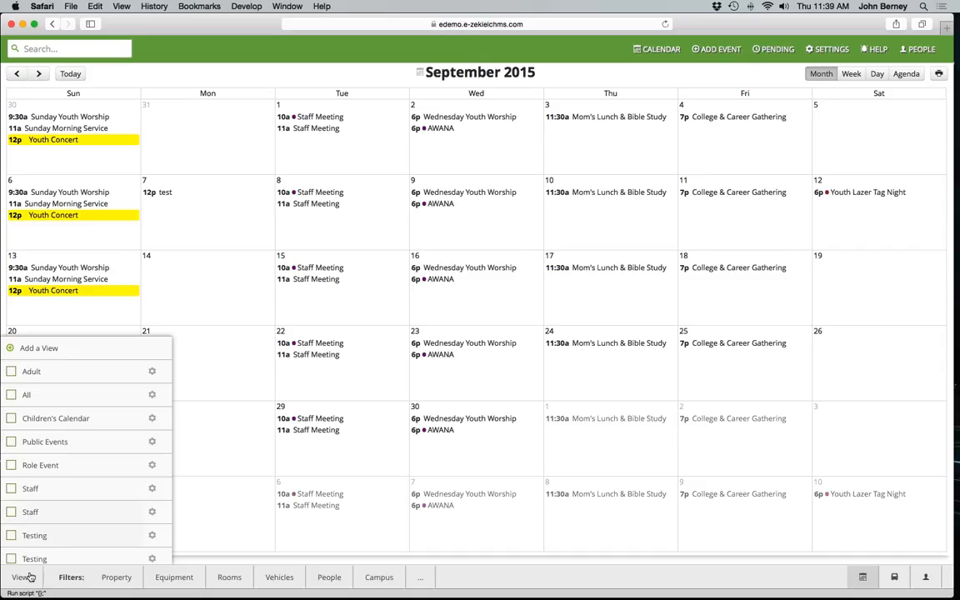
pyautogui.click(11, 489)
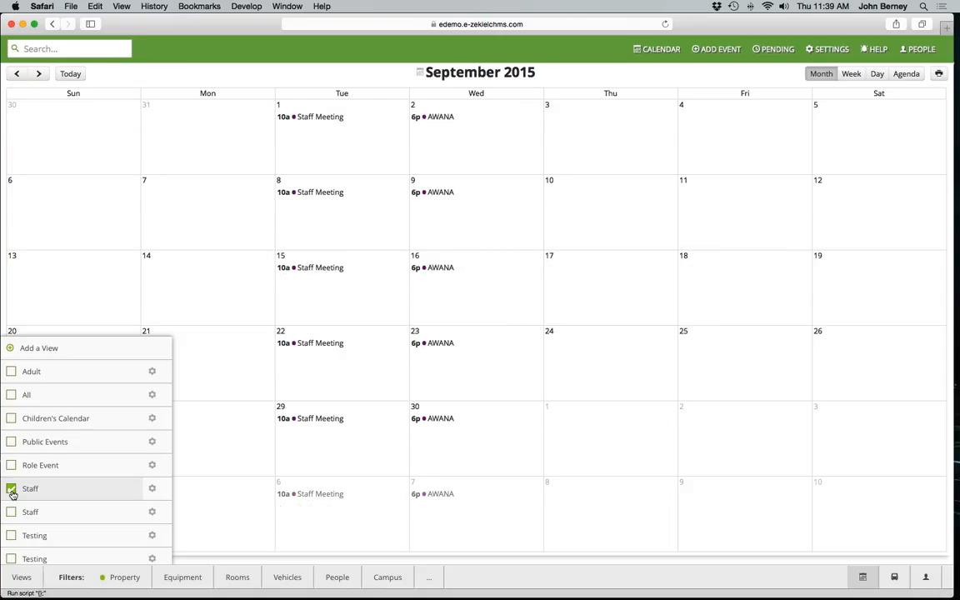
# Inspect the Staff view's feed URL and website embed code, close its settings unsaved and turn the view off.
pyautogui.click(152, 494)
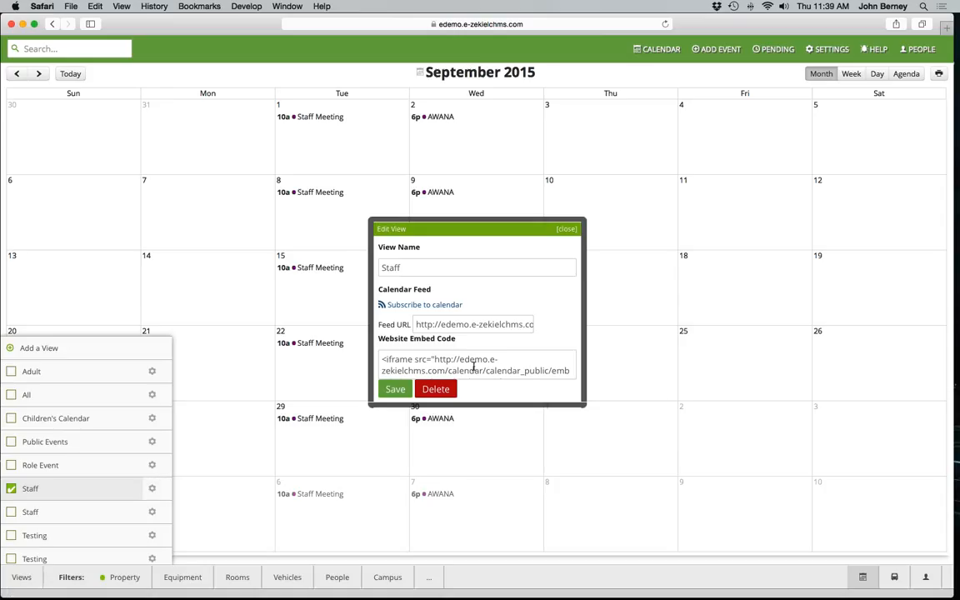
pyautogui.doubleClick(474, 368)
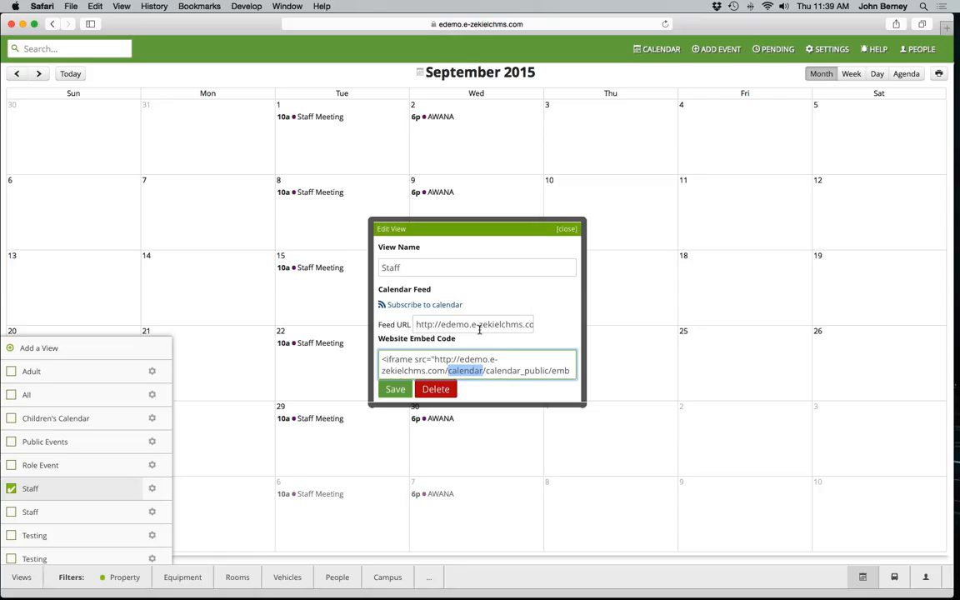
pyautogui.click(479, 327)
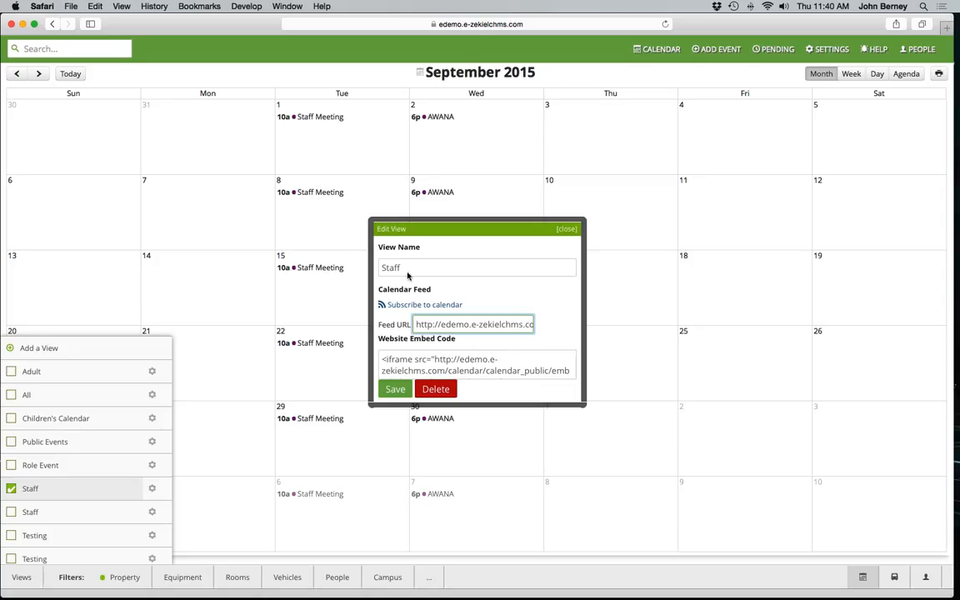
pyautogui.click(567, 230)
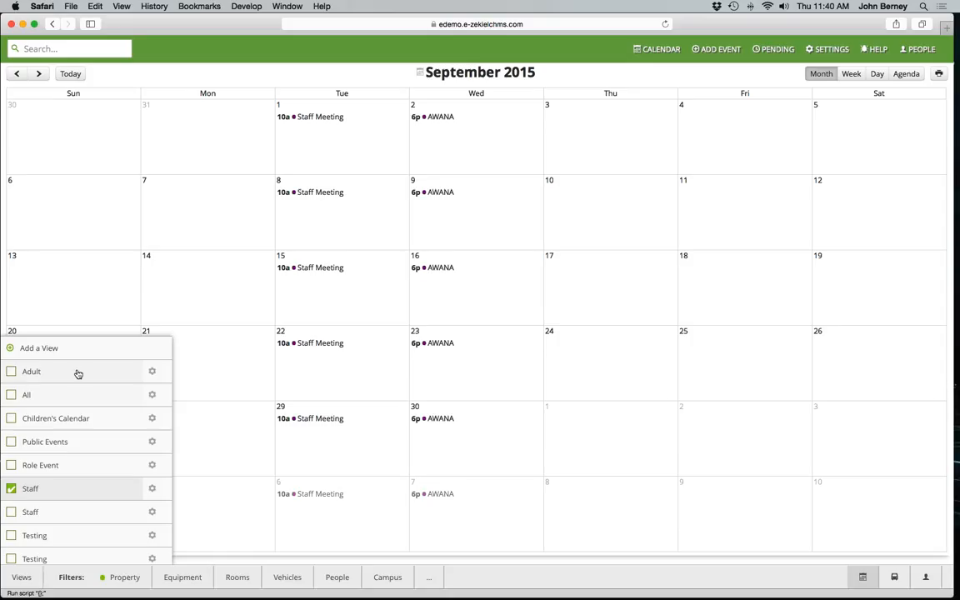
pyautogui.click(10, 489)
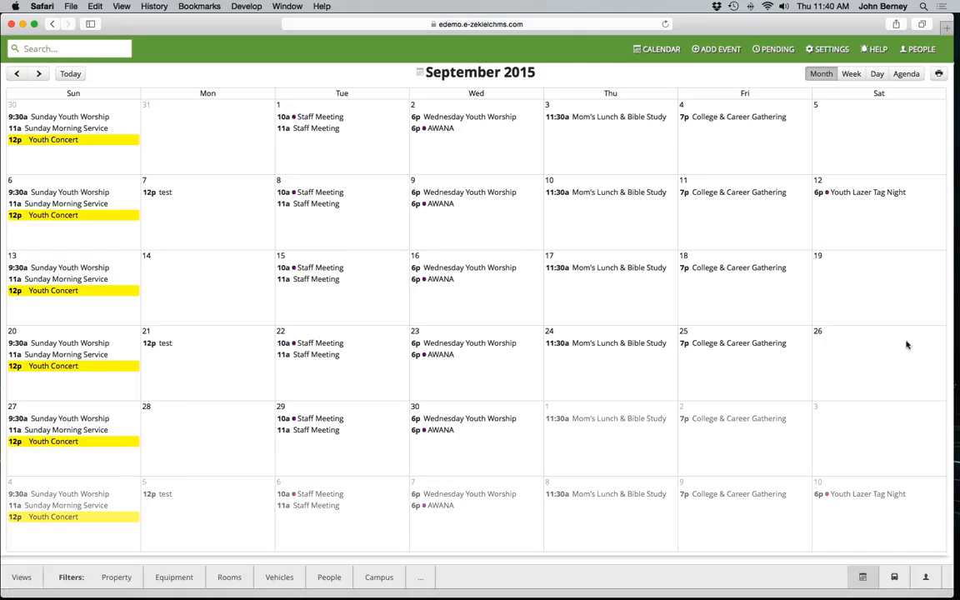
# Open the AWANA event on September 16, review its options for editing a series and close them without editing.
pyautogui.click(448, 287)
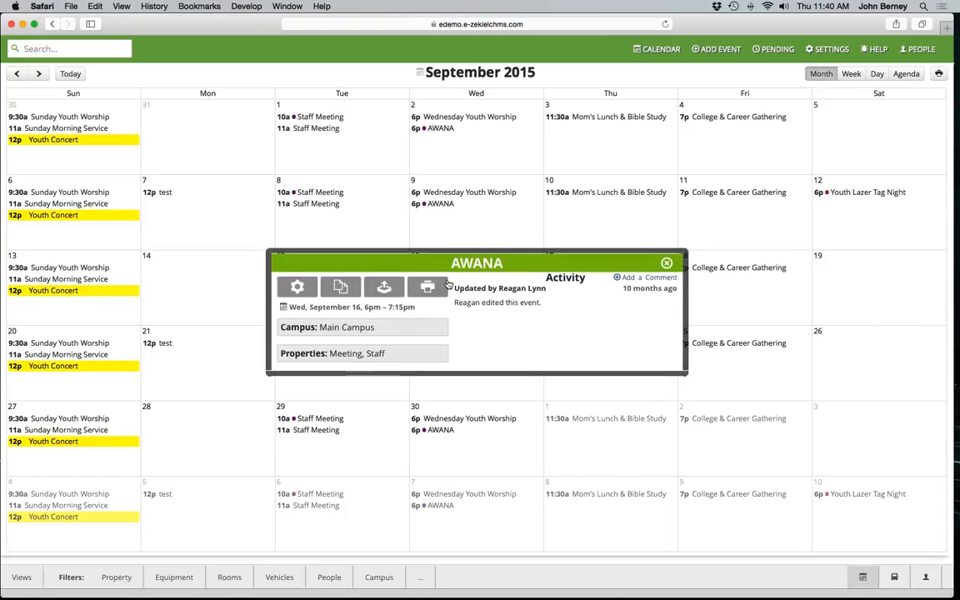
pyautogui.click(300, 288)
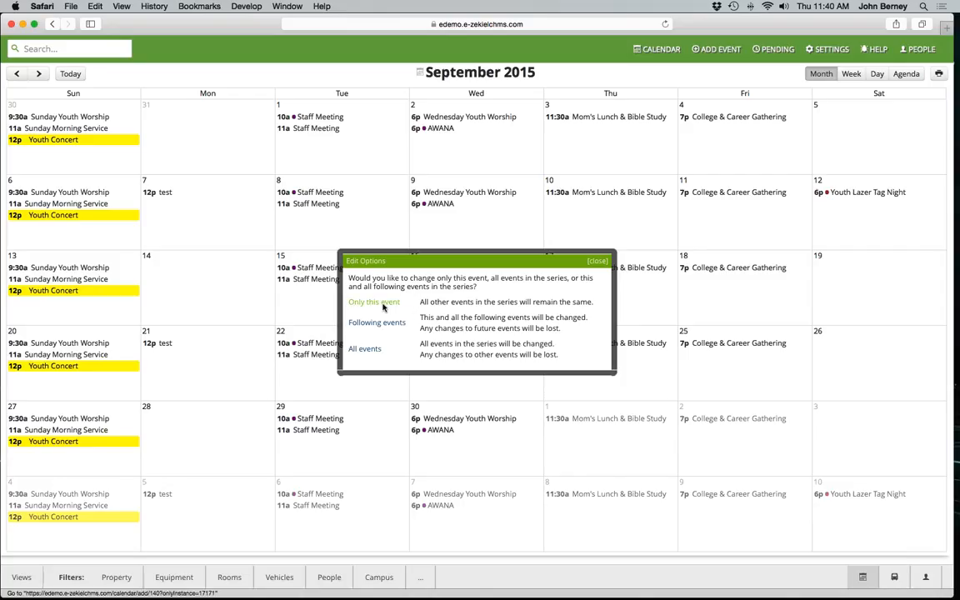
pyautogui.click(383, 308)
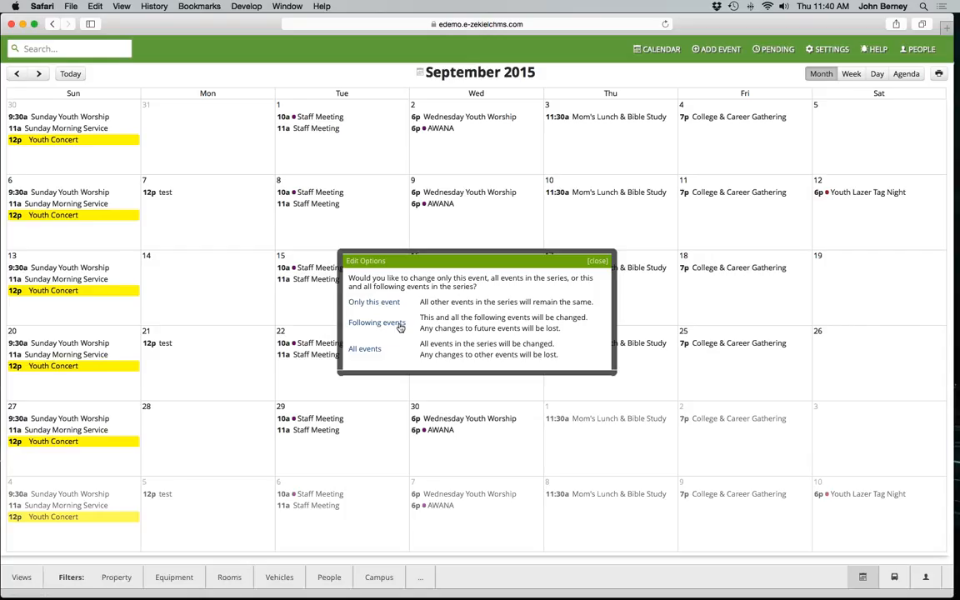
pyautogui.click(598, 263)
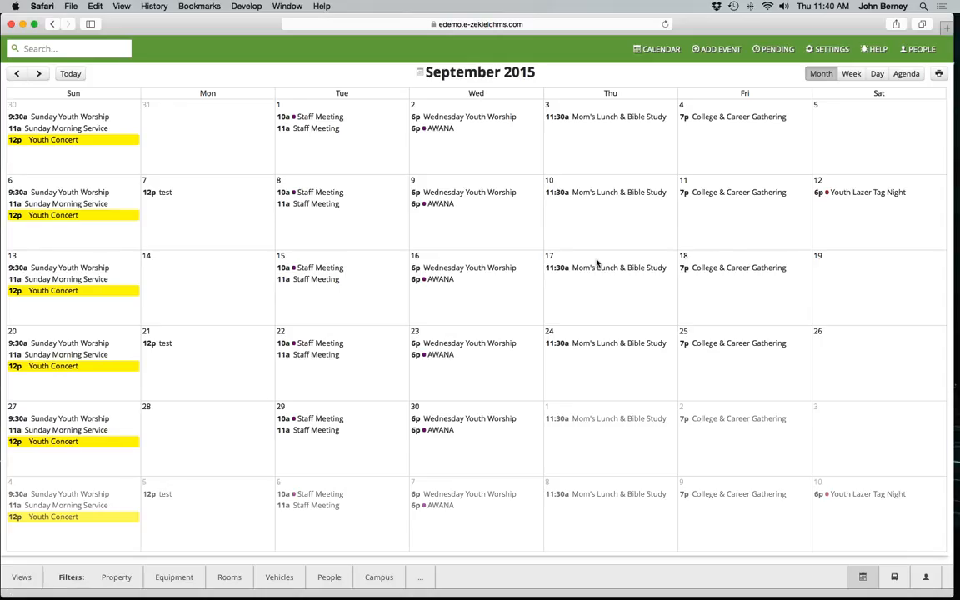
# Leave the calendar for the People section.
pyautogui.click(925, 51)
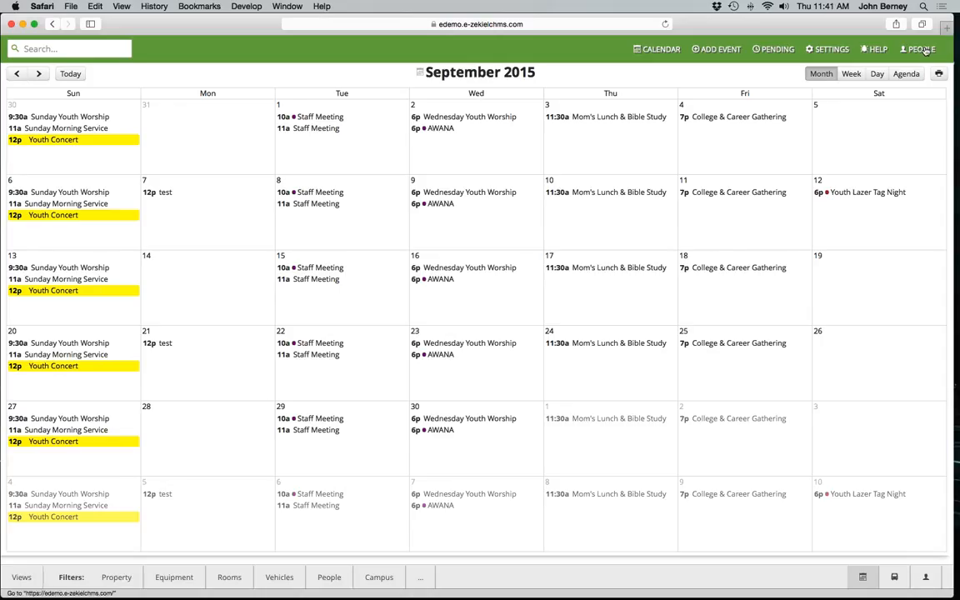